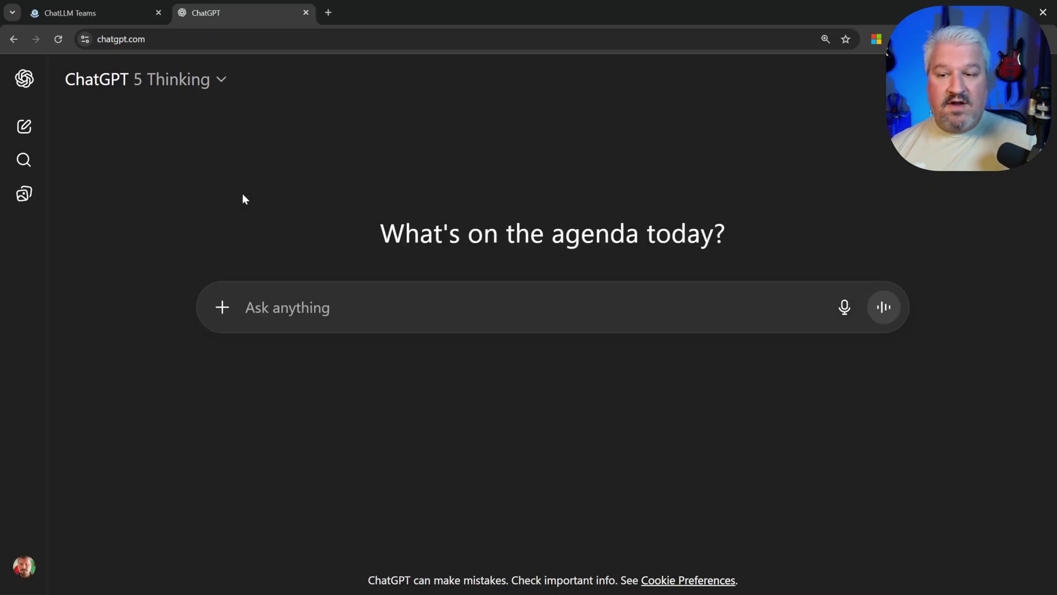
Leave the DeepAgent page for the ChatLLM Teams homepage at chatllm.abacus.ai.
click(221, 307)
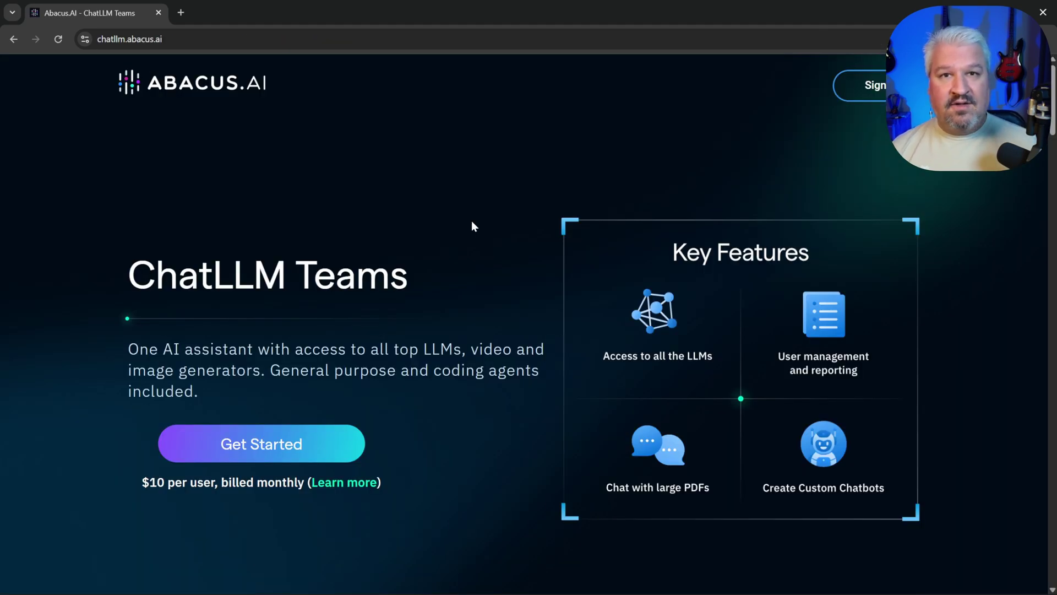
scroll(613, 239, down, 8)
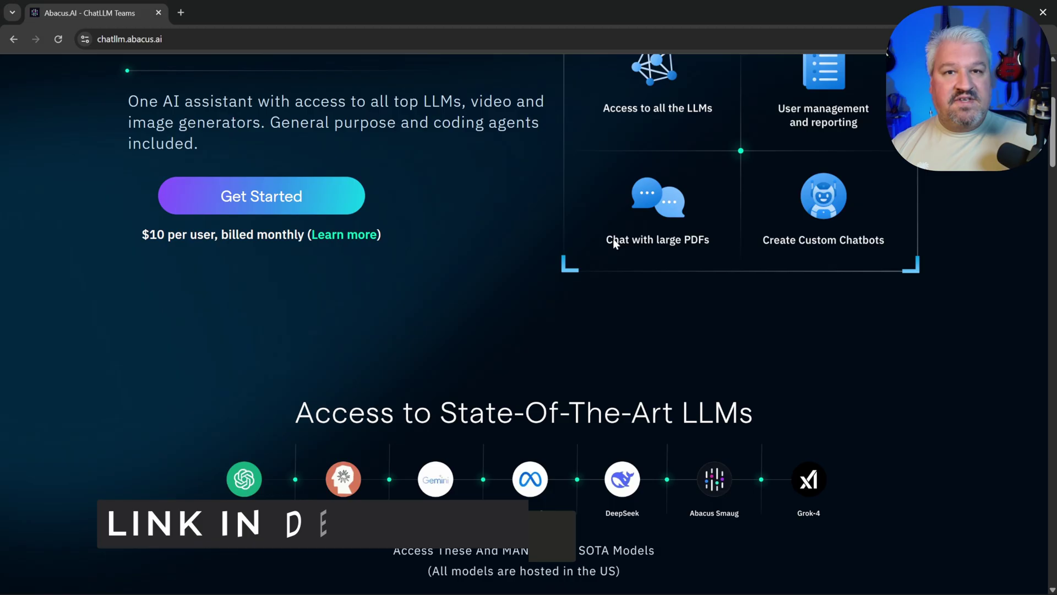
scroll(832, 226, down, 1)
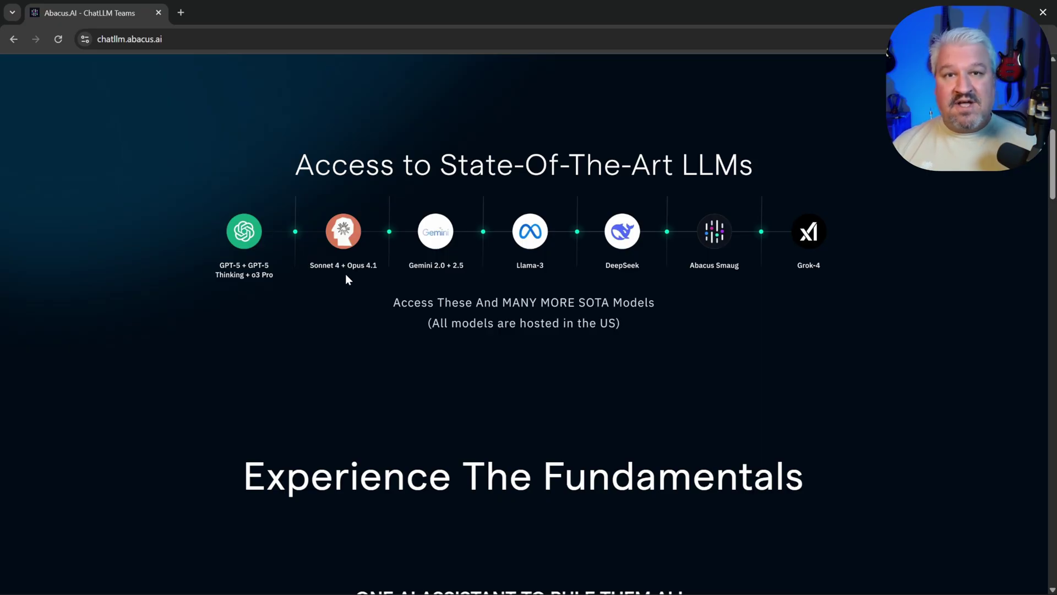
scroll(346, 273, up, 7)
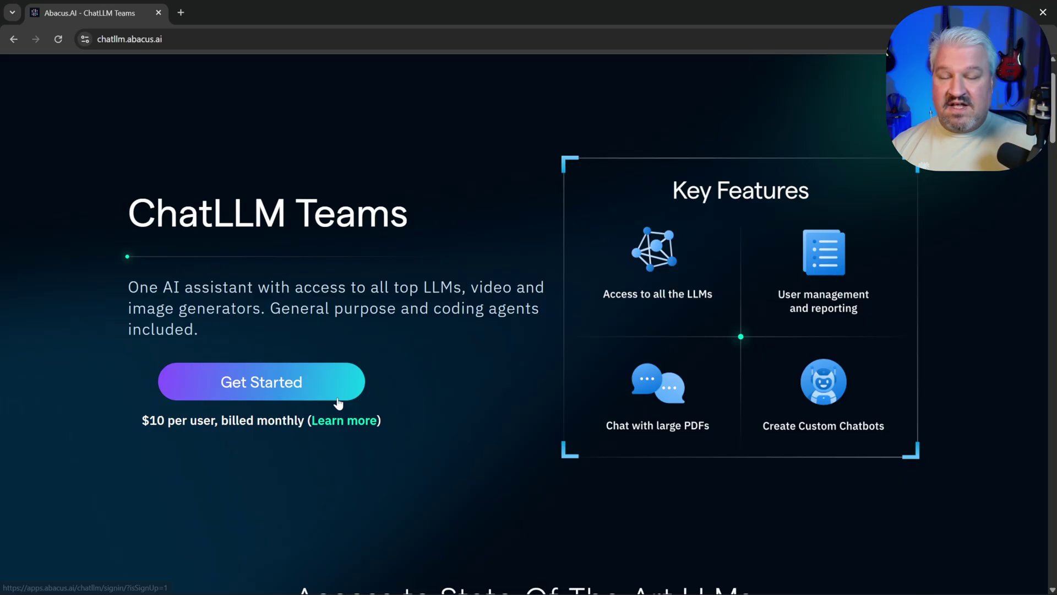
drag(139, 421, 305, 421)
click(142, 425)
drag(141, 424, 306, 421)
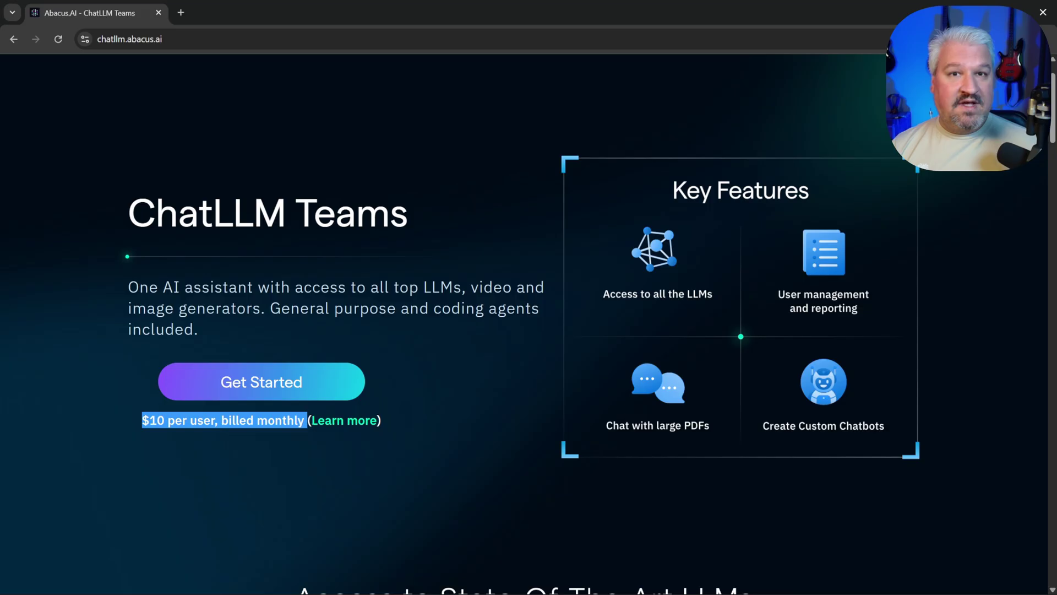
Highlight DeepAgent in the Bonus Access heading and the $10 per user pricing line.
scroll(456, 240, down, 10)
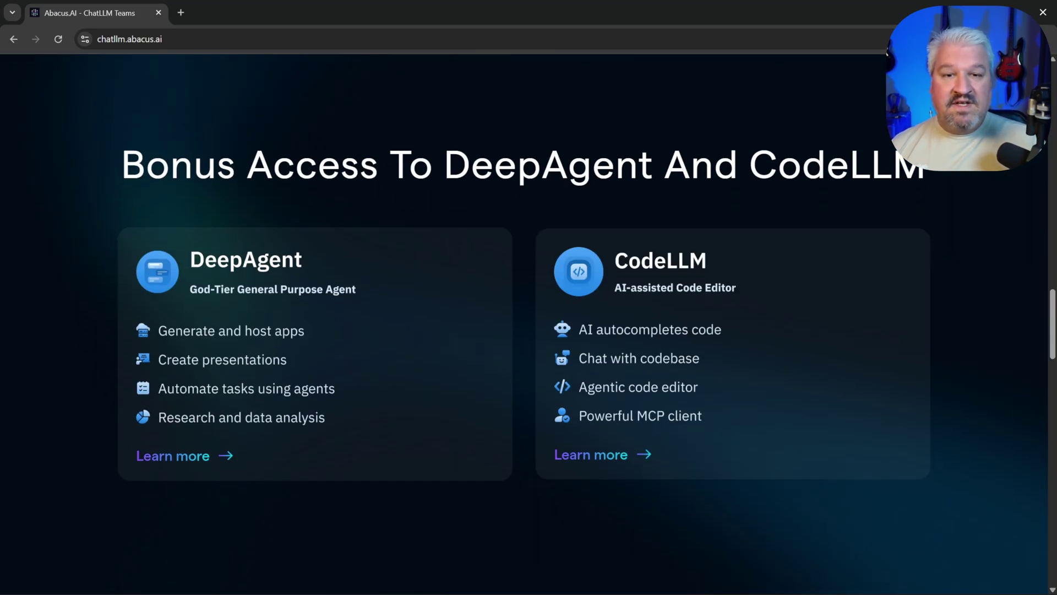
drag(444, 163, 654, 163)
click(469, 203)
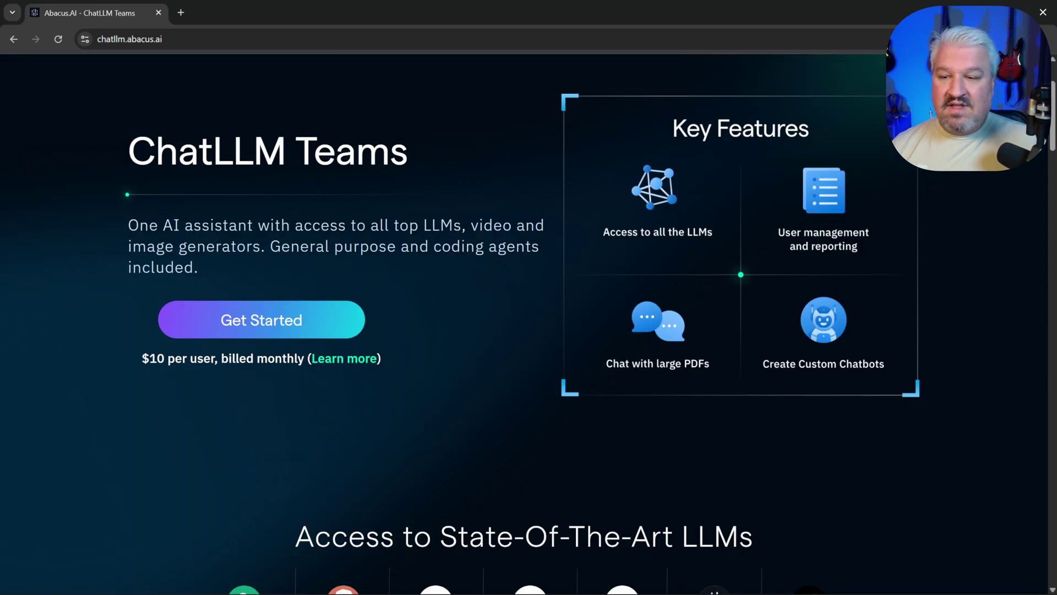
drag(142, 359, 305, 358)
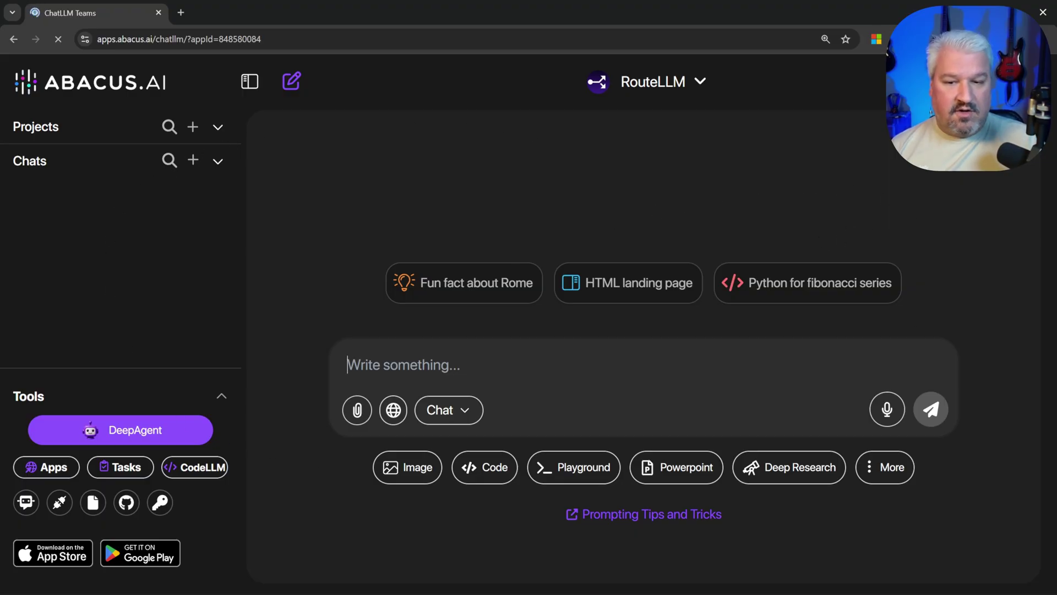
click(697, 95)
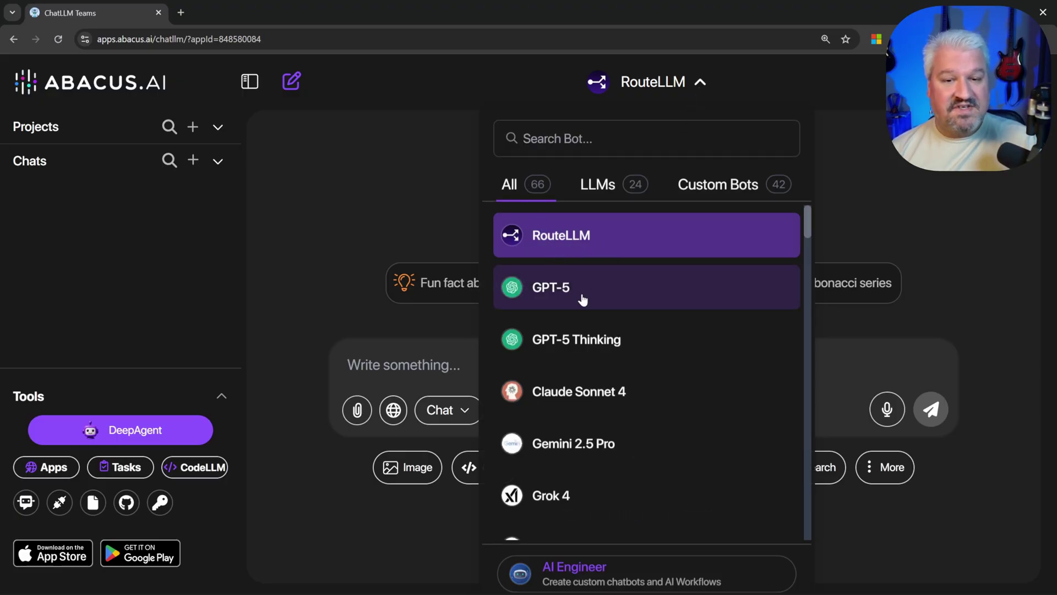
scroll(581, 299, down, 5)
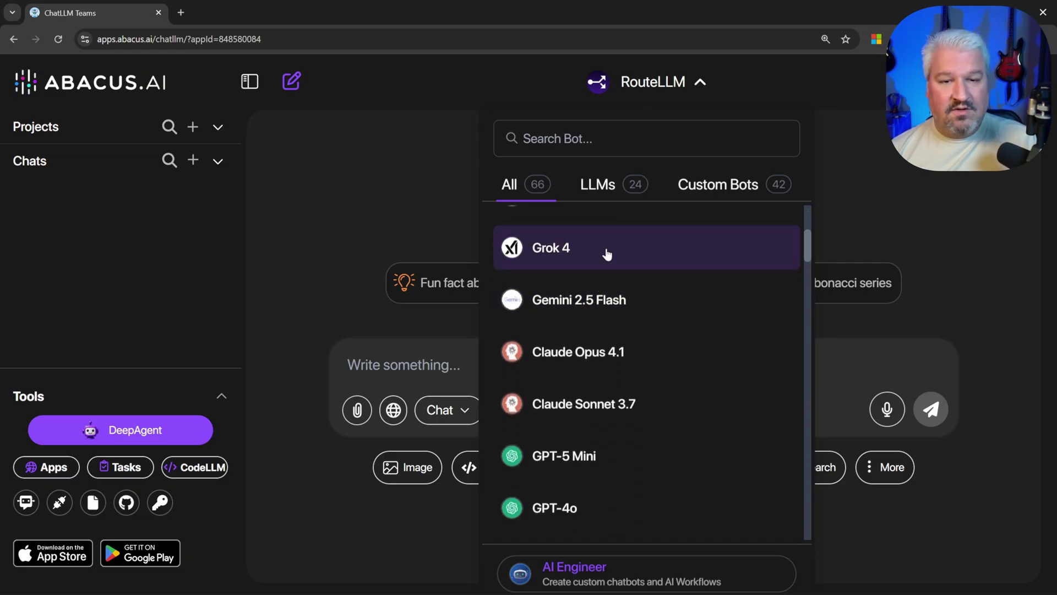
scroll(632, 275, down, 2)
scroll(640, 281, down, 10)
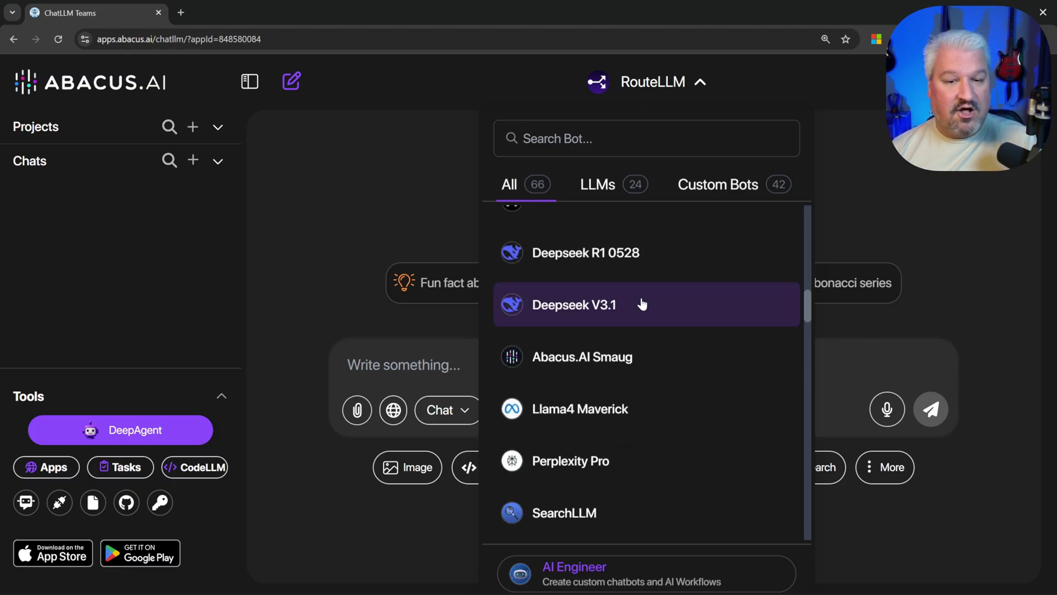
click(461, 446)
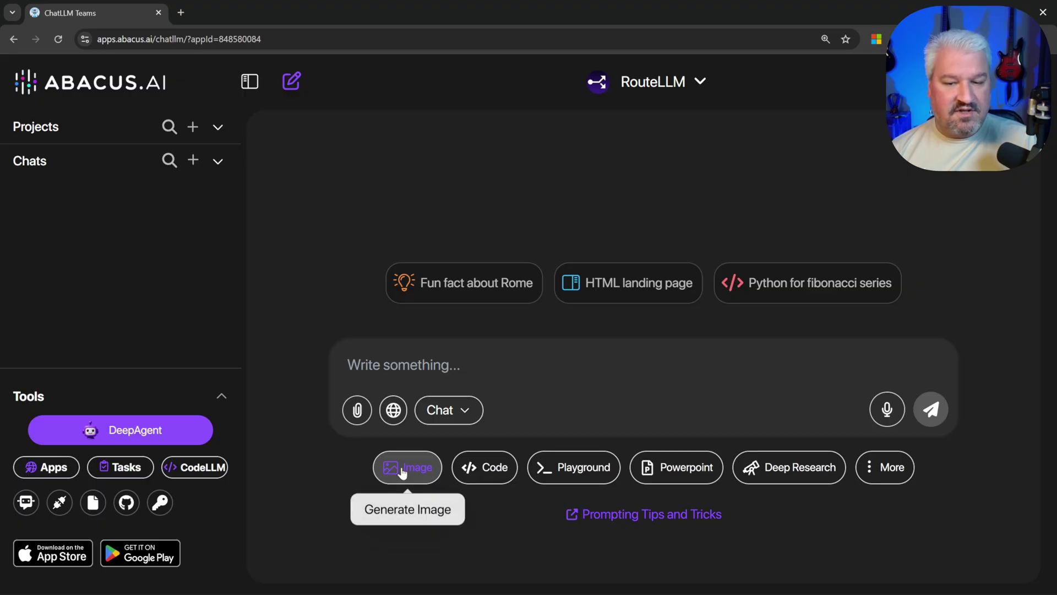
click(898, 463)
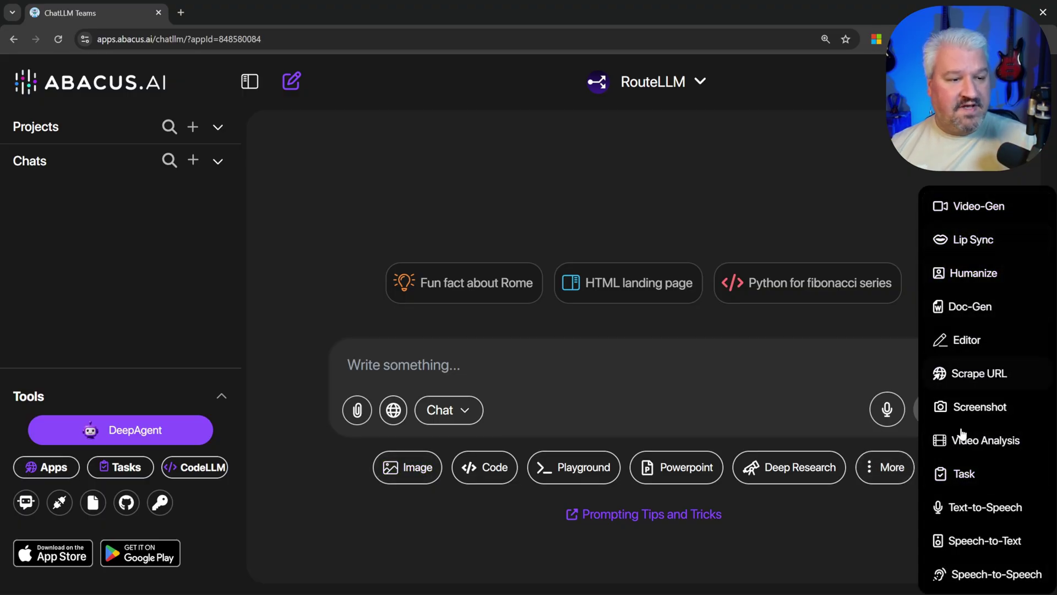
click(978, 206)
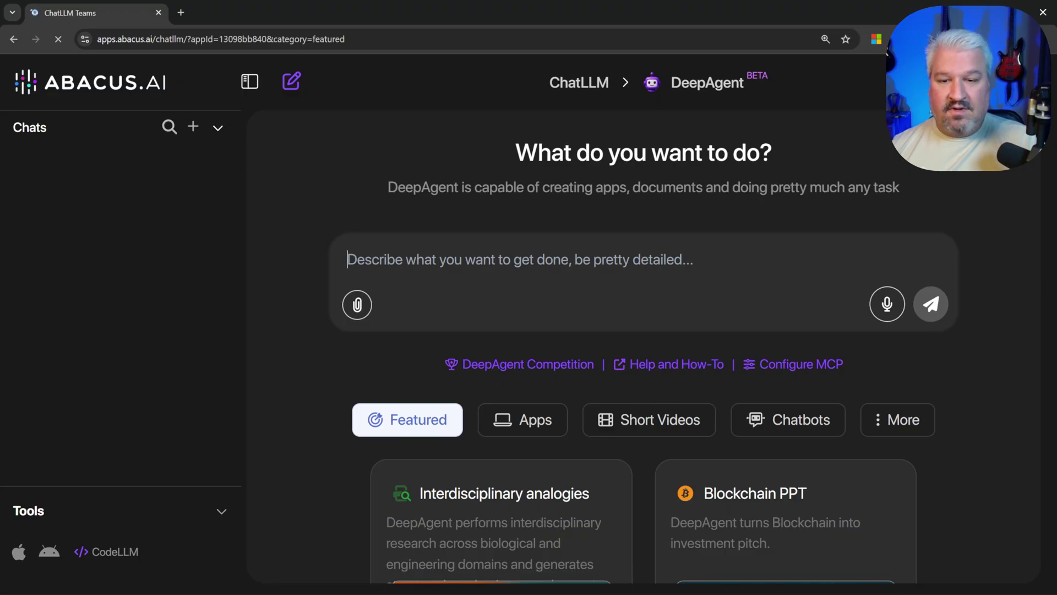
Browse DeepAgent's example tasks under Apps, Full Stack Apps, Short Videos, Chatbots and More.
scroll(544, 259, down, 2)
scroll(546, 256, down, 1)
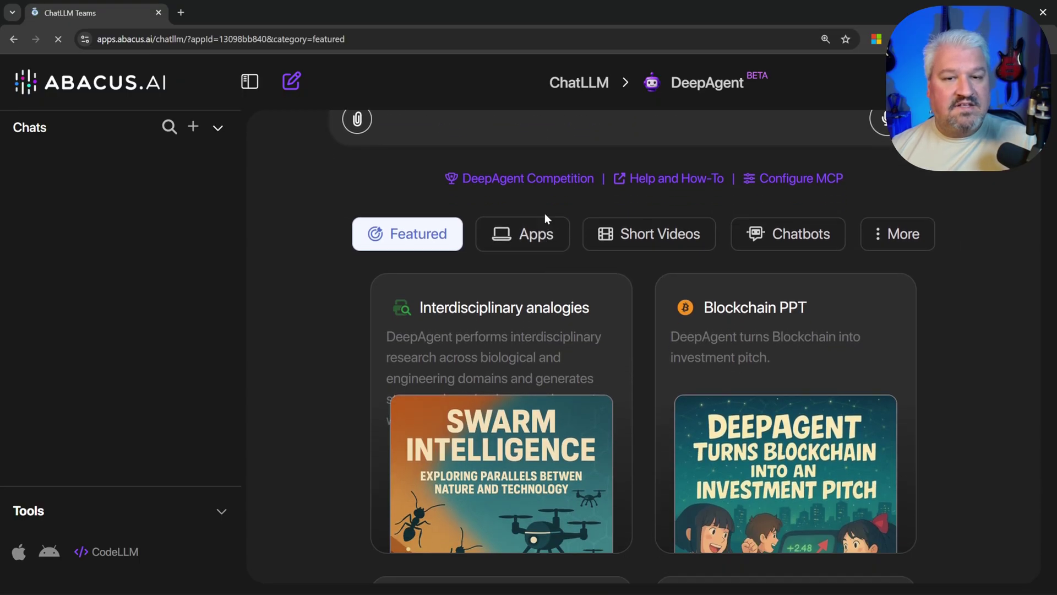
click(515, 237)
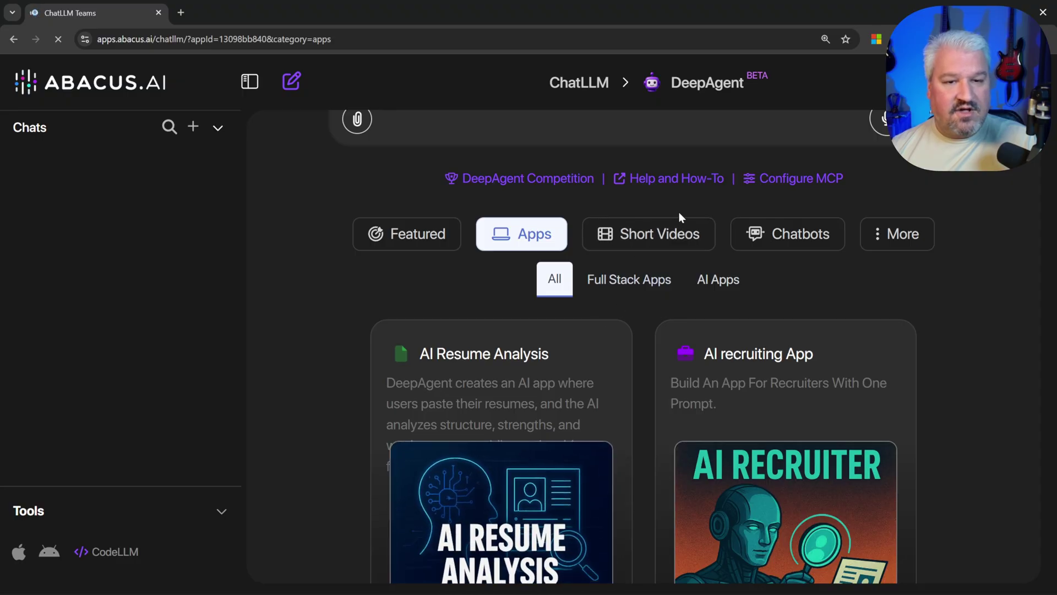
click(633, 286)
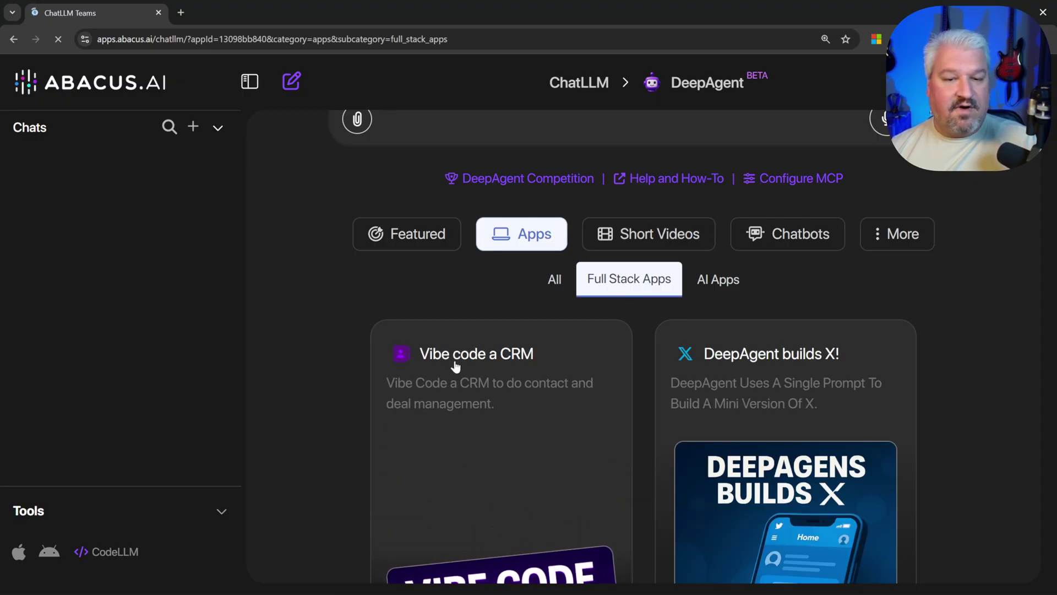
click(661, 234)
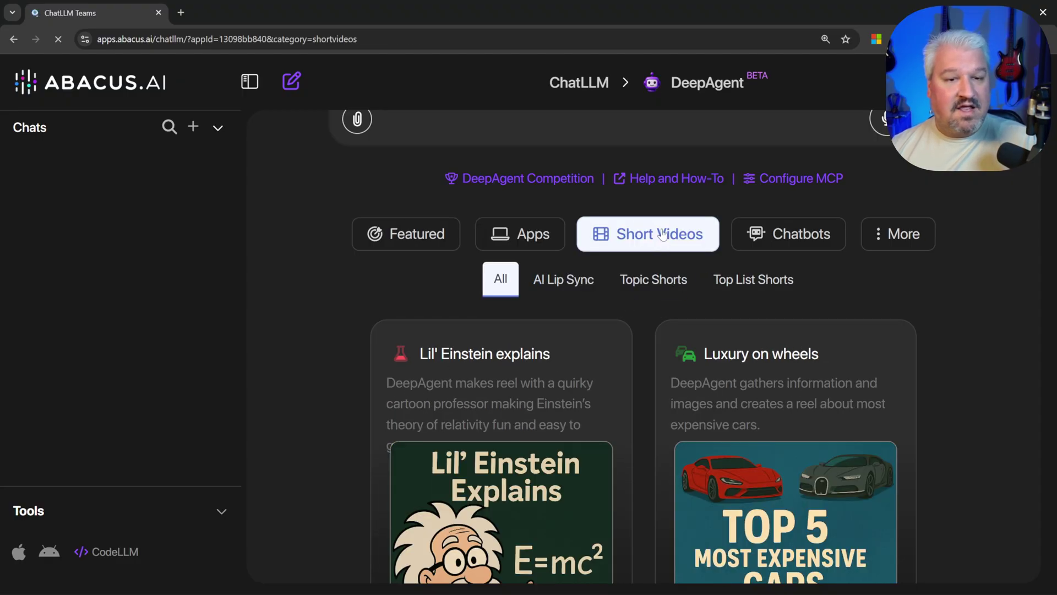
click(787, 241)
click(901, 232)
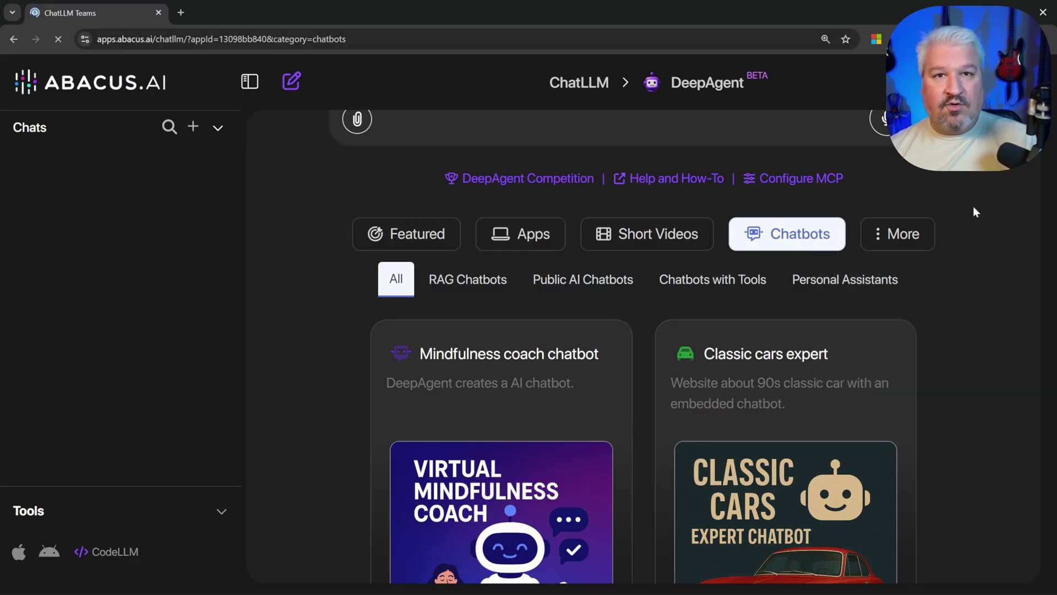
scroll(970, 253, up, 4)
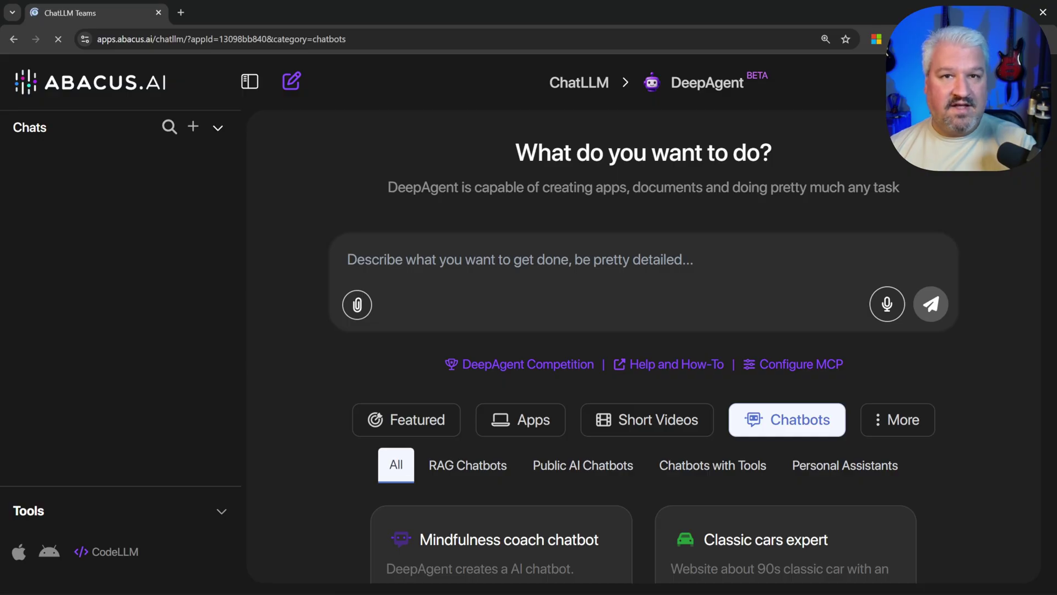
Submit the simple Sudoku game request to DeepAgent.
text(Build a fully functional game of Sudoku. Keep it simple and functional.)
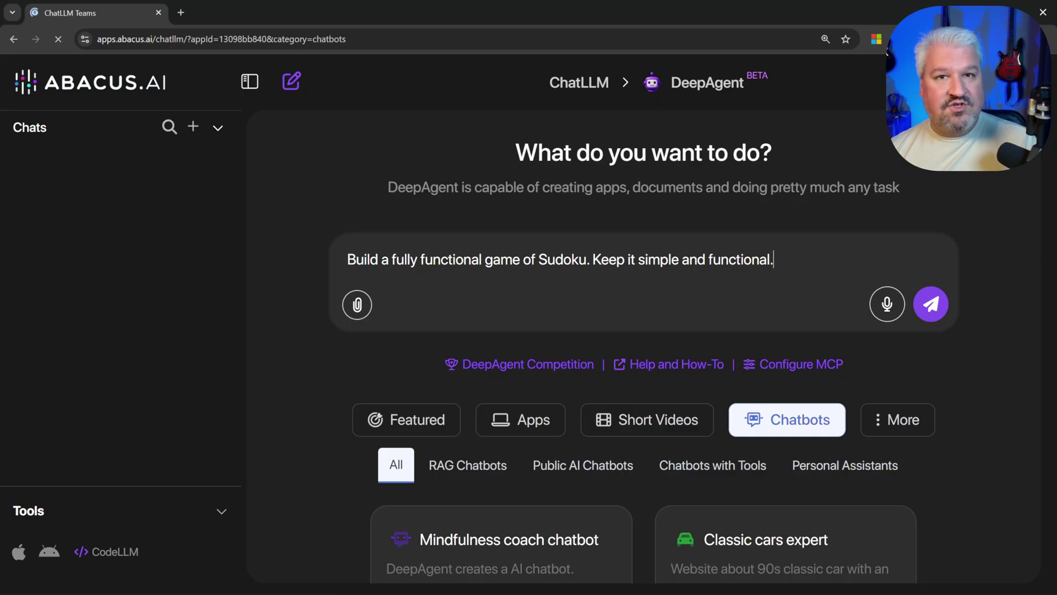
click(930, 303)
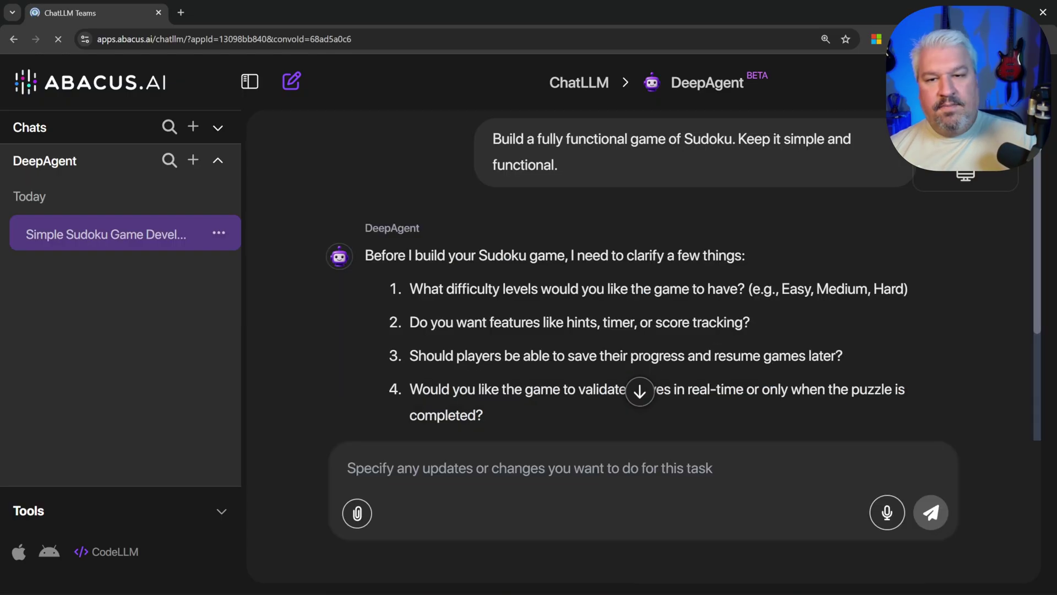
drag(374, 255, 448, 255)
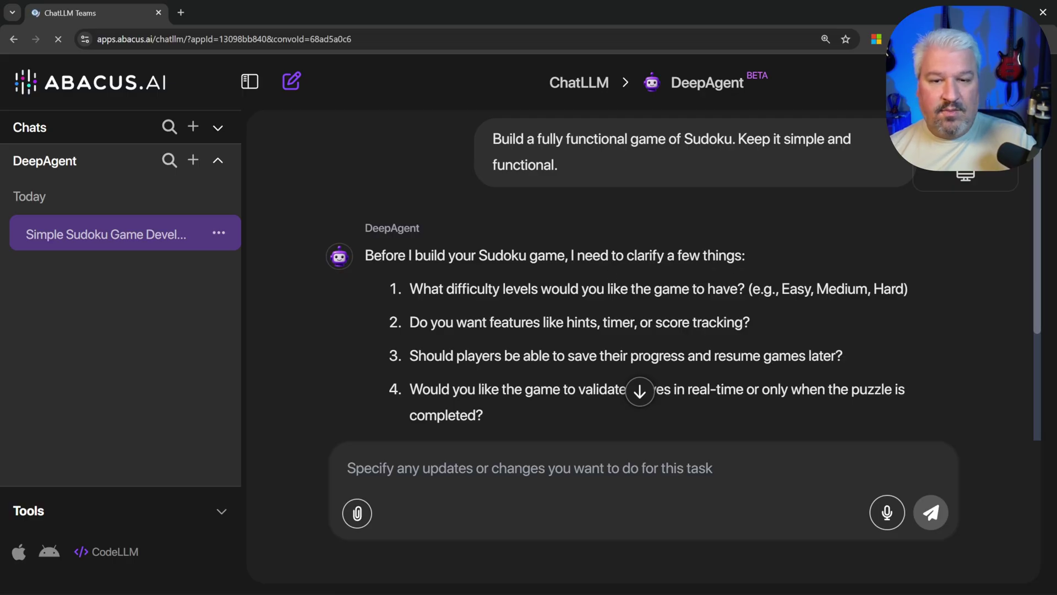
Highlight the clarifying questions on difficulty, hints and scoring, saving, and move validation.
drag(411, 289, 776, 296)
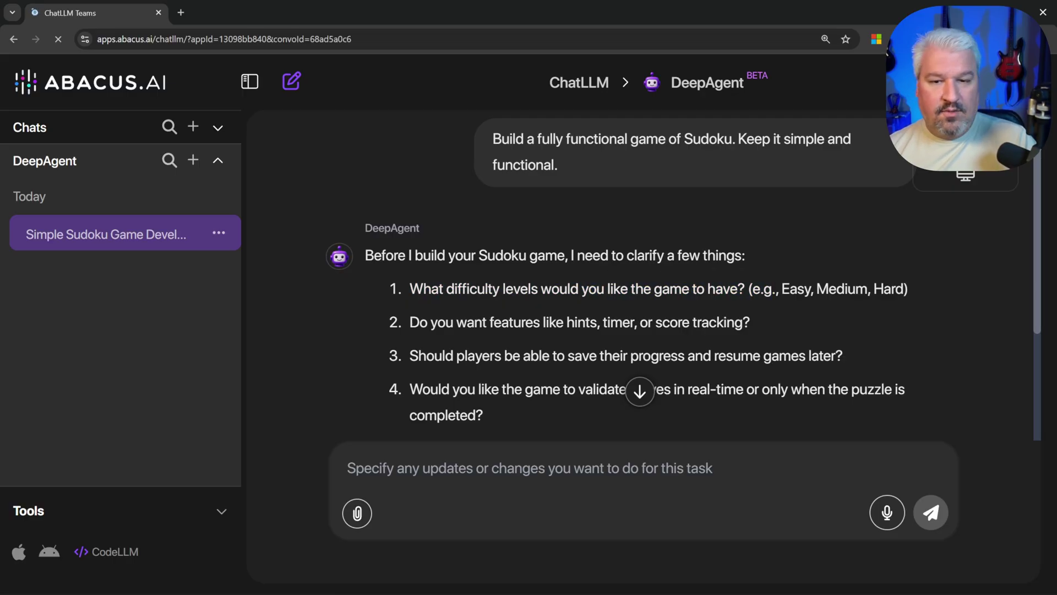
drag(410, 322, 783, 319)
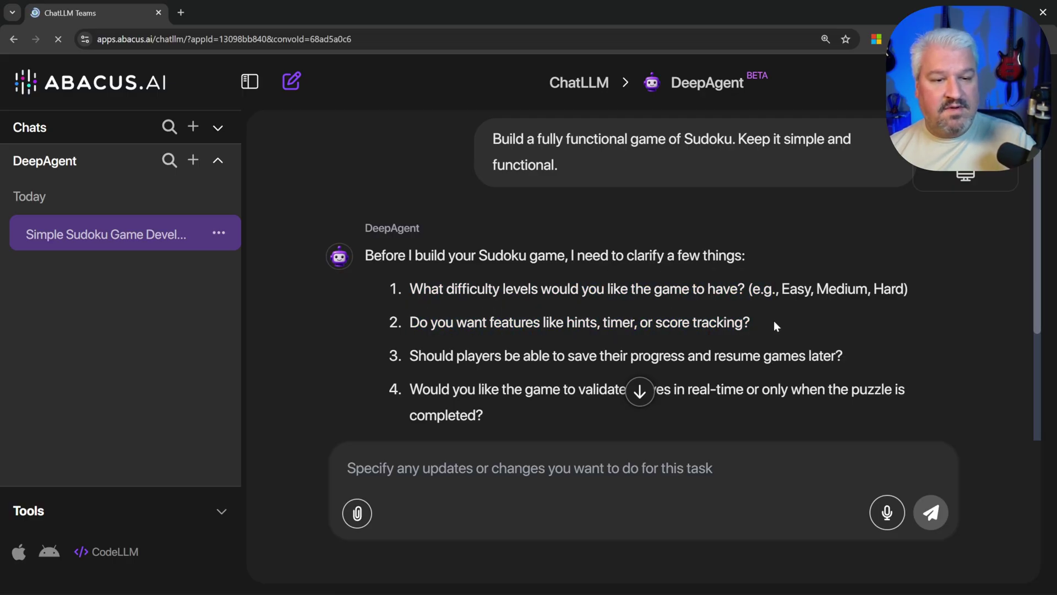
scroll(774, 321, down, 2)
drag(393, 231, 838, 231)
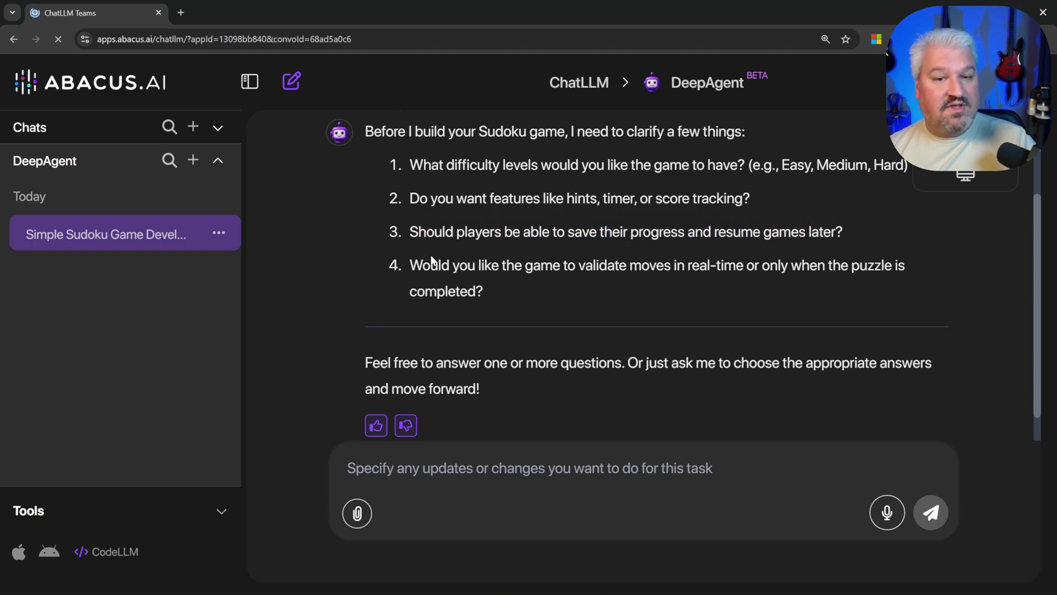
drag(432, 258, 692, 265)
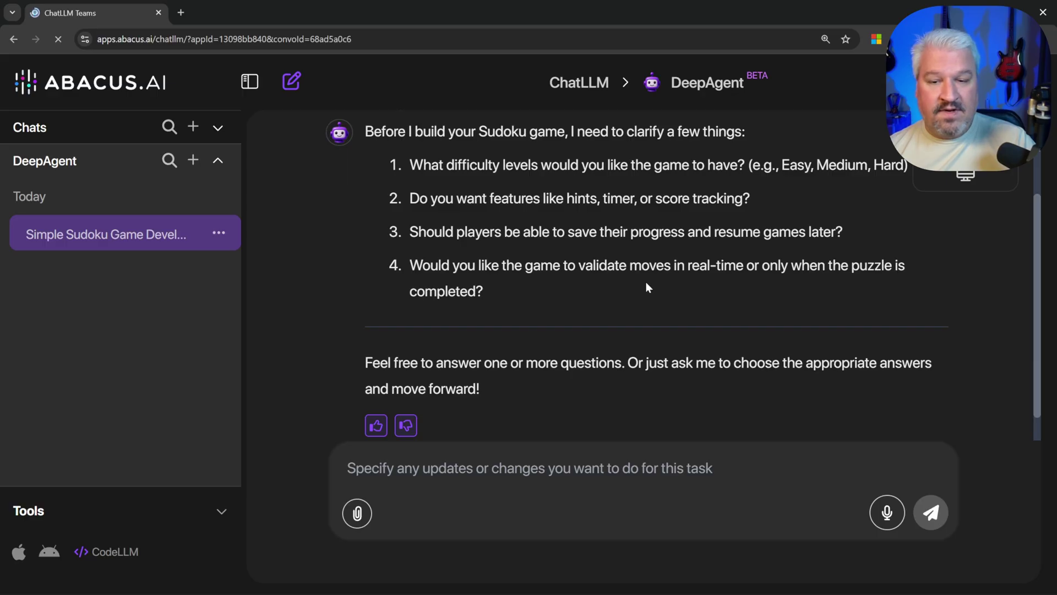
Send line-separated answers requesting easy, medium and hard levels, hints, saving and completion validation.
text(Create easy, medium and hard difficulty levels.)
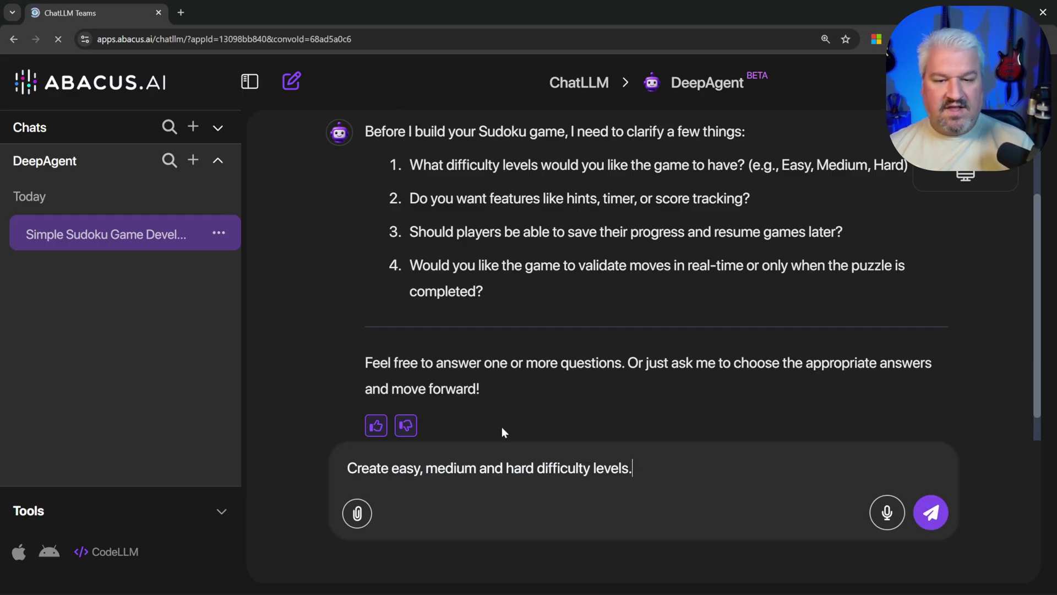
key(shift+Return)
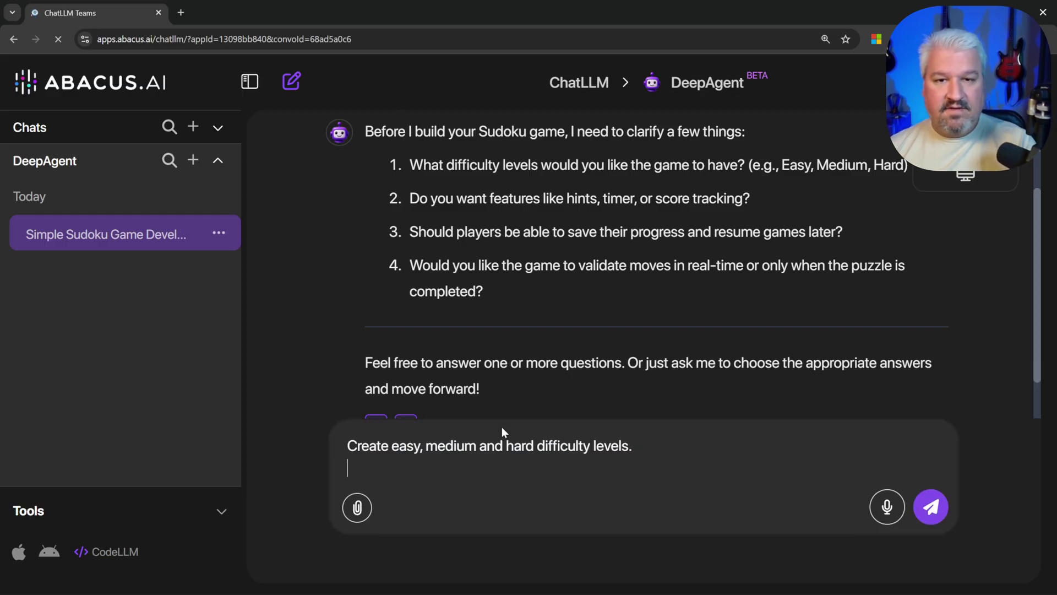
text(Add hints.)
key(shift+Return)
text(Players should be able to save.)
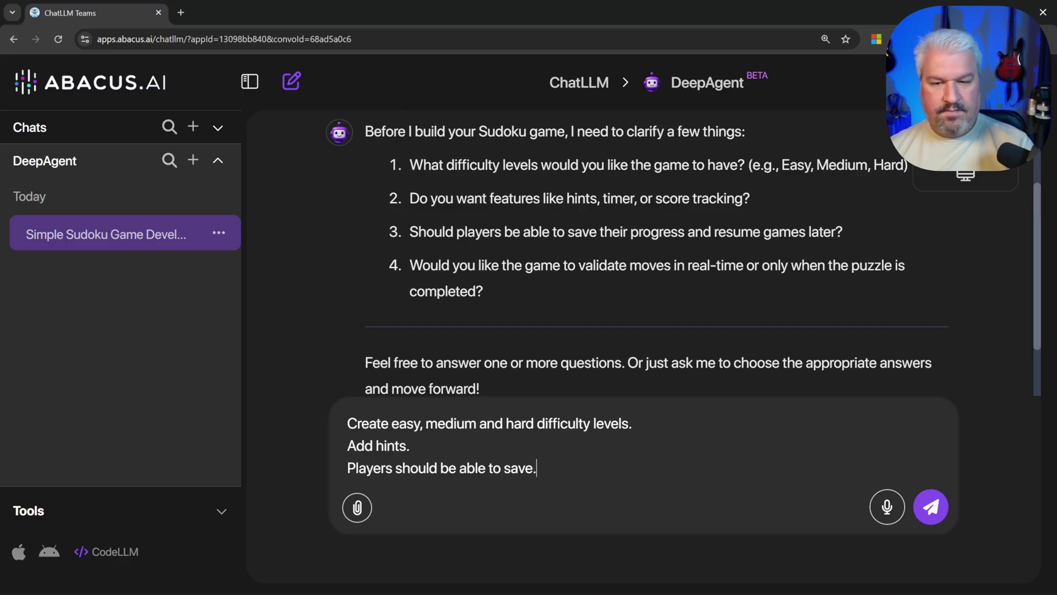
key(shift+Return)
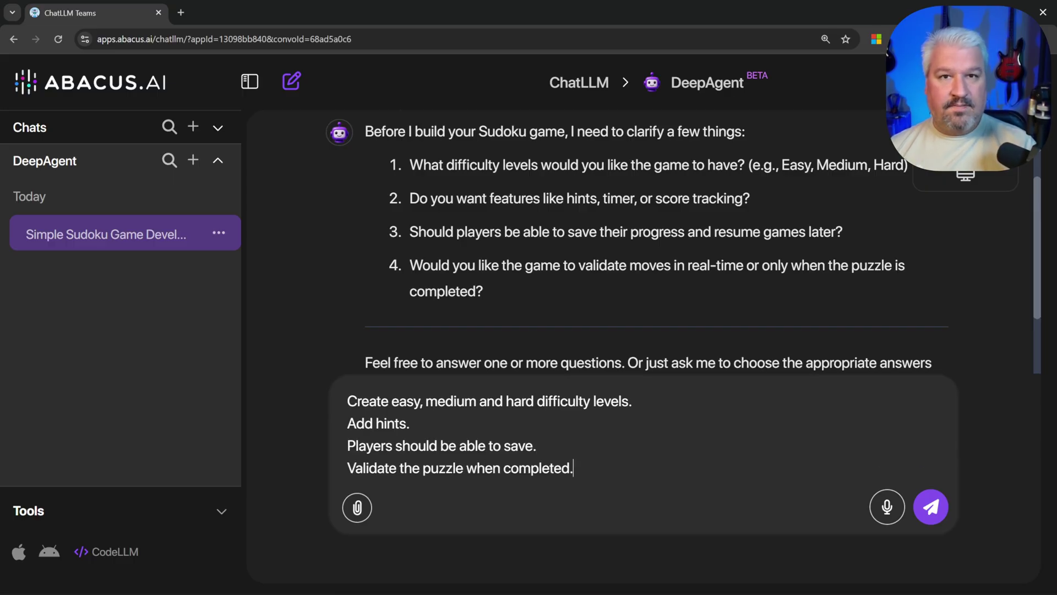
click(930, 506)
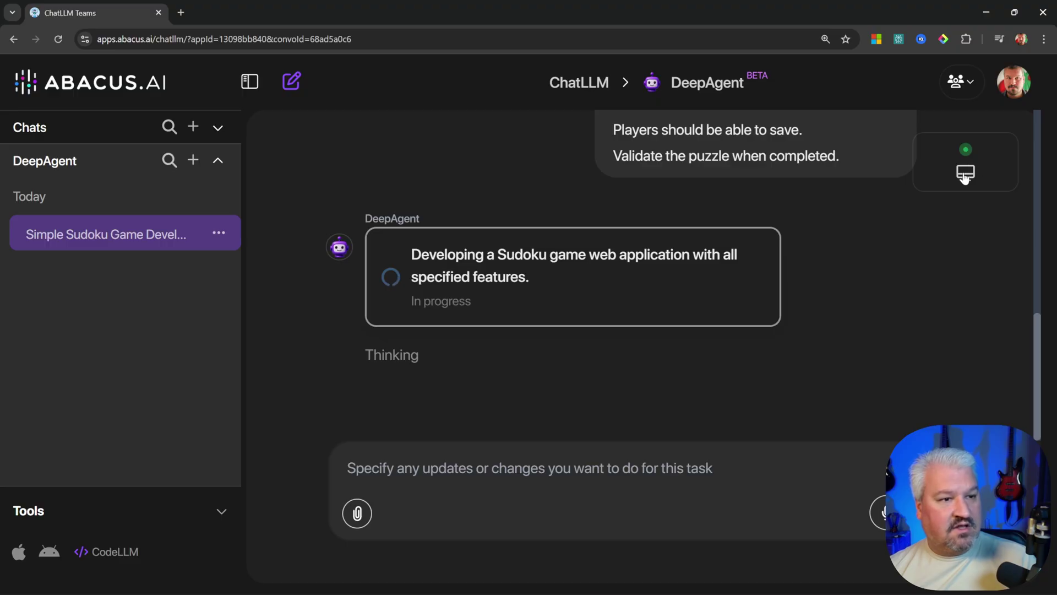
Show the agent's virtual computer as it updates sudoku-game.tsx.
mouse_move(967, 152)
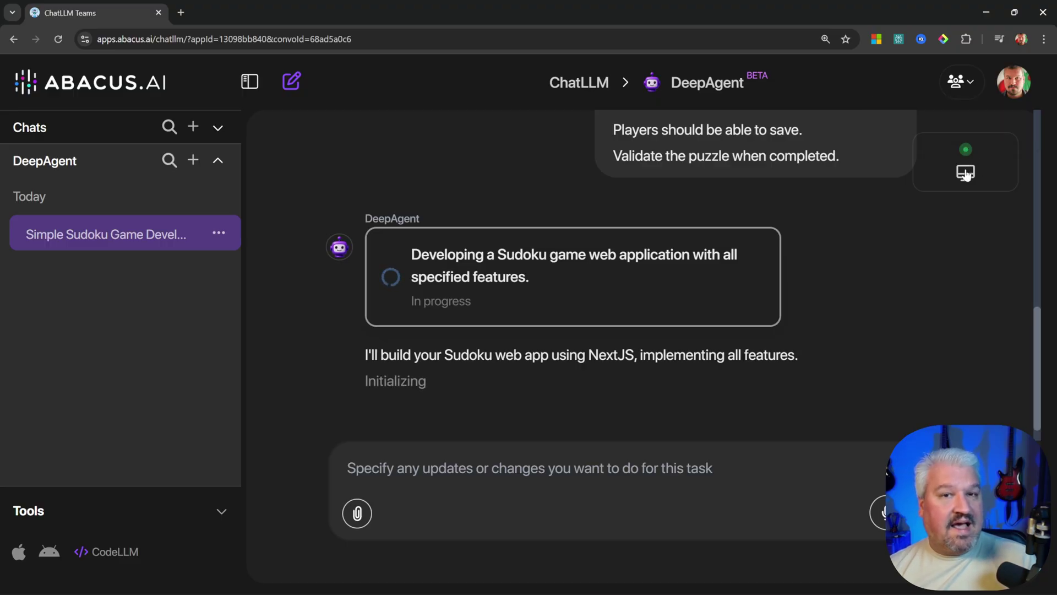
click(966, 173)
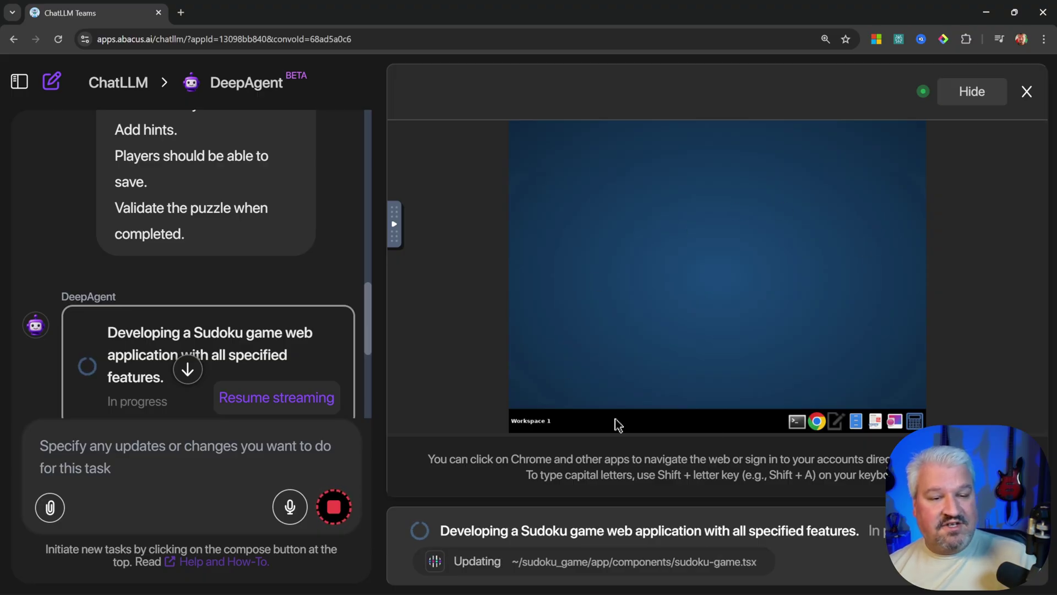
Hide the computer panel and resume streaming until the Sudoku Master preview appears.
click(954, 98)
scroll(832, 264, down, 2)
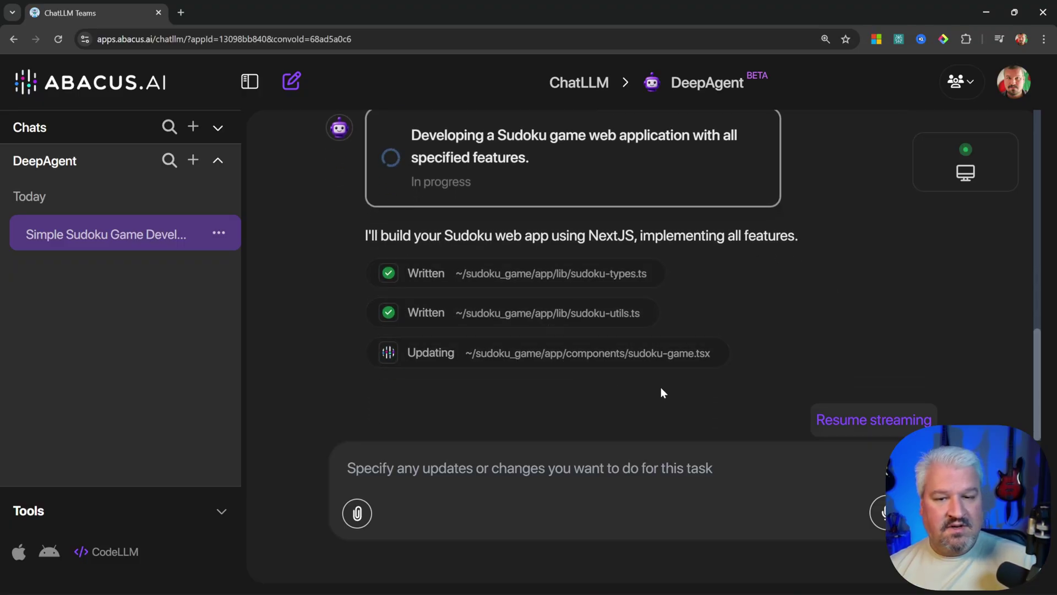
click(875, 421)
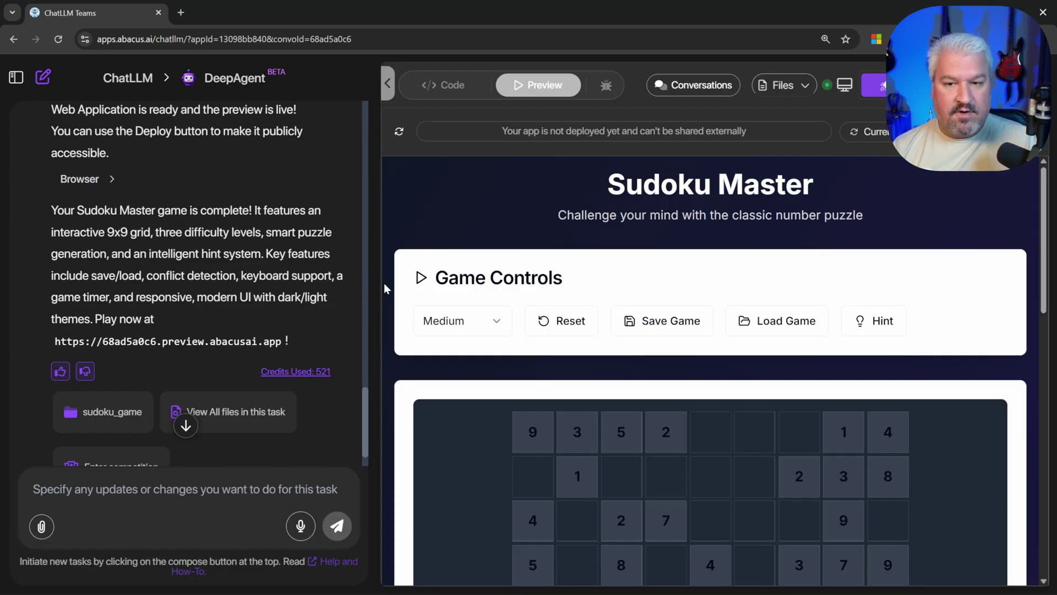
click(436, 87)
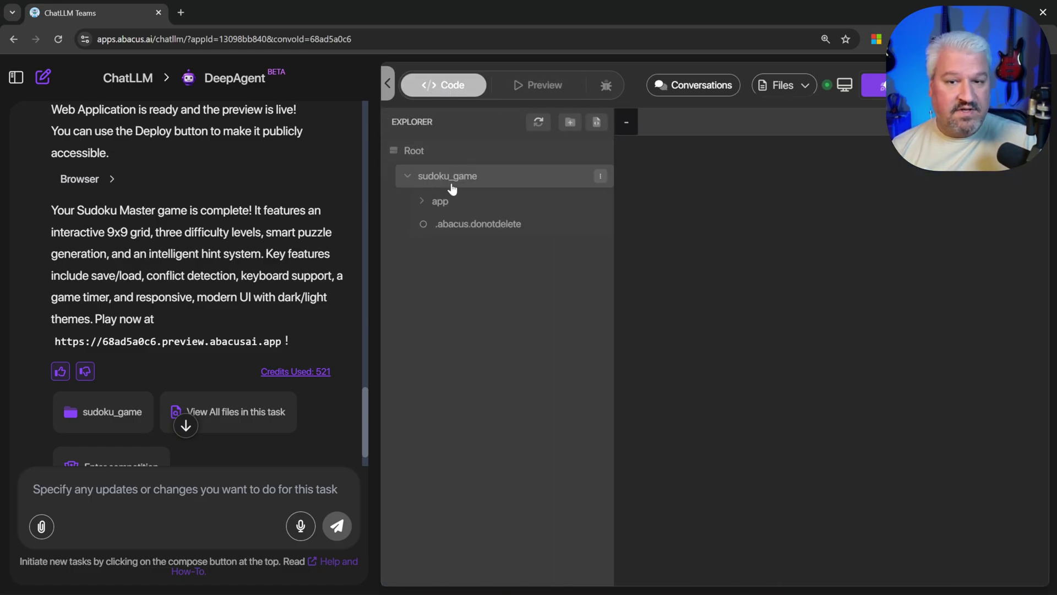
click(442, 202)
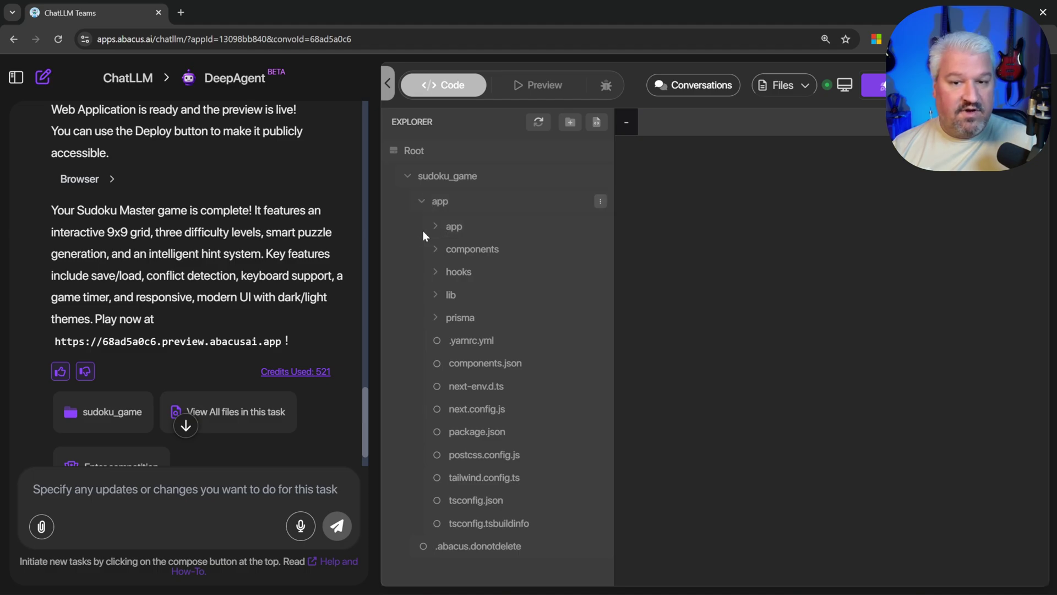
click(482, 430)
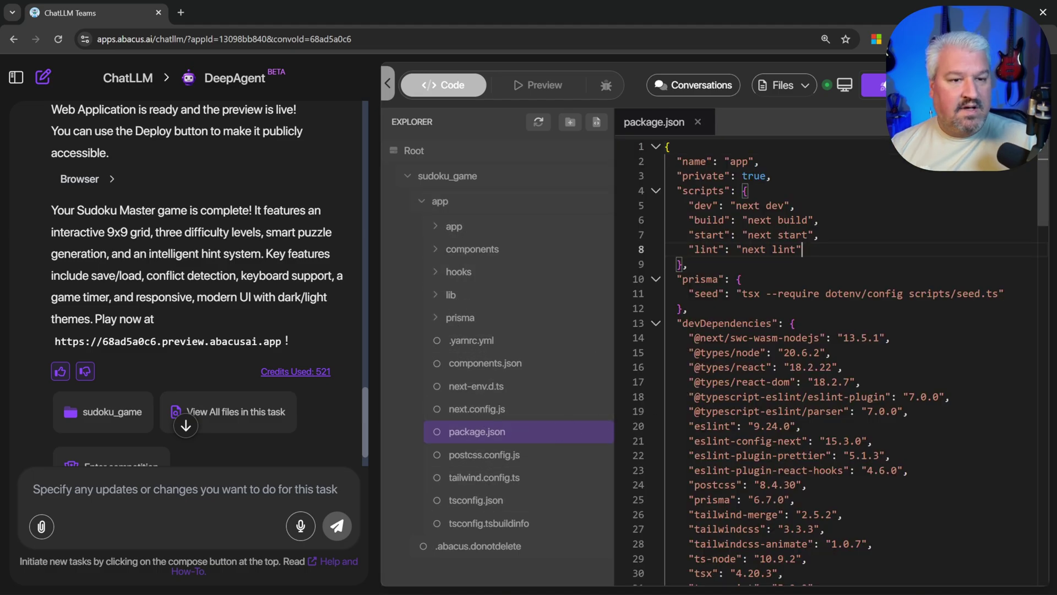
drag(803, 248, 667, 205)
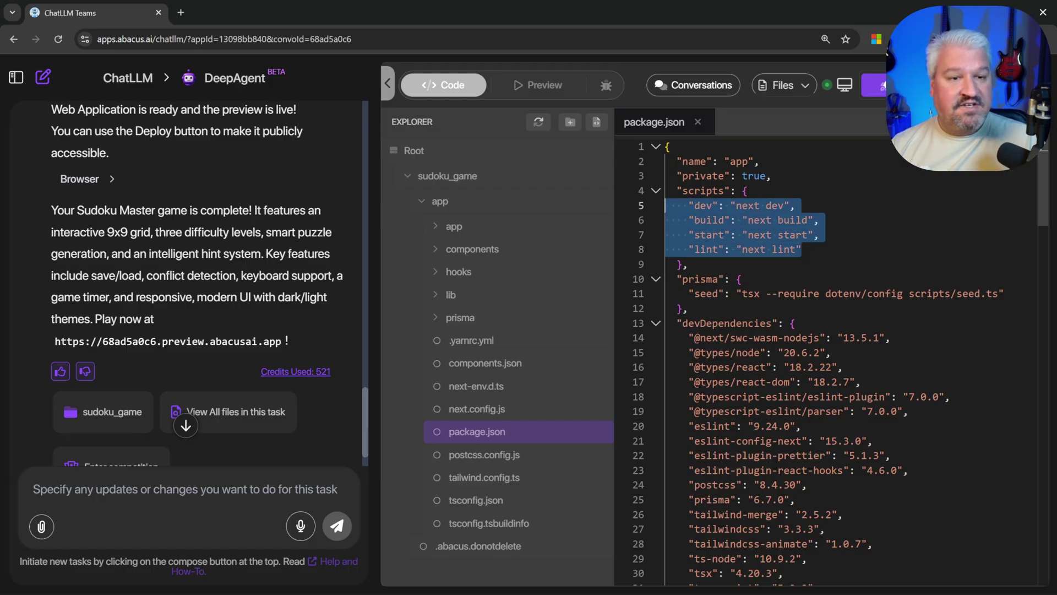
click(776, 220)
scroll(826, 358, down, 5)
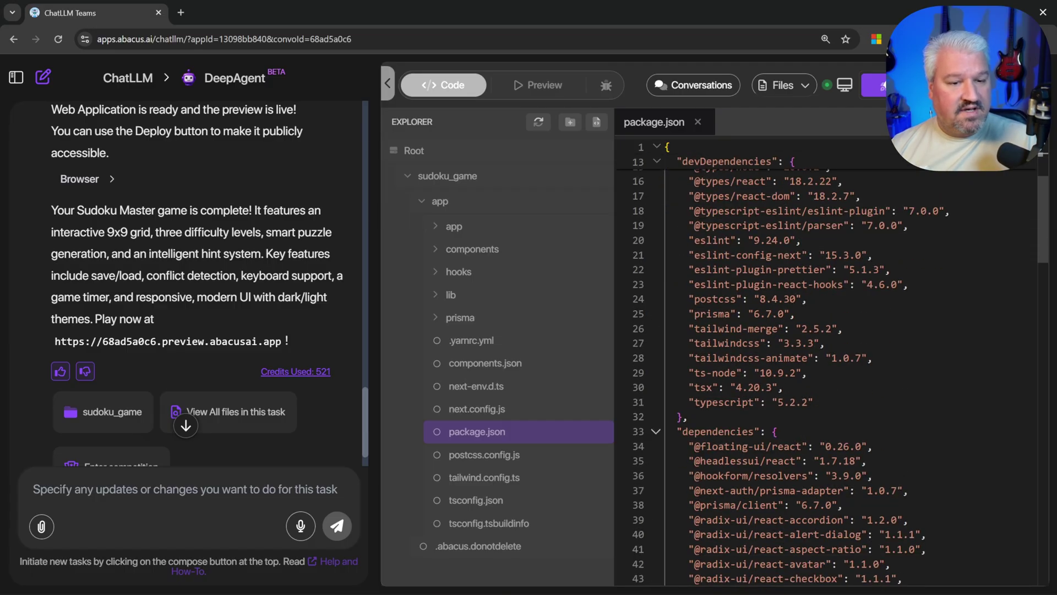
scroll(826, 358, down, 2)
scroll(826, 358, up, 5)
click(440, 201)
click(447, 176)
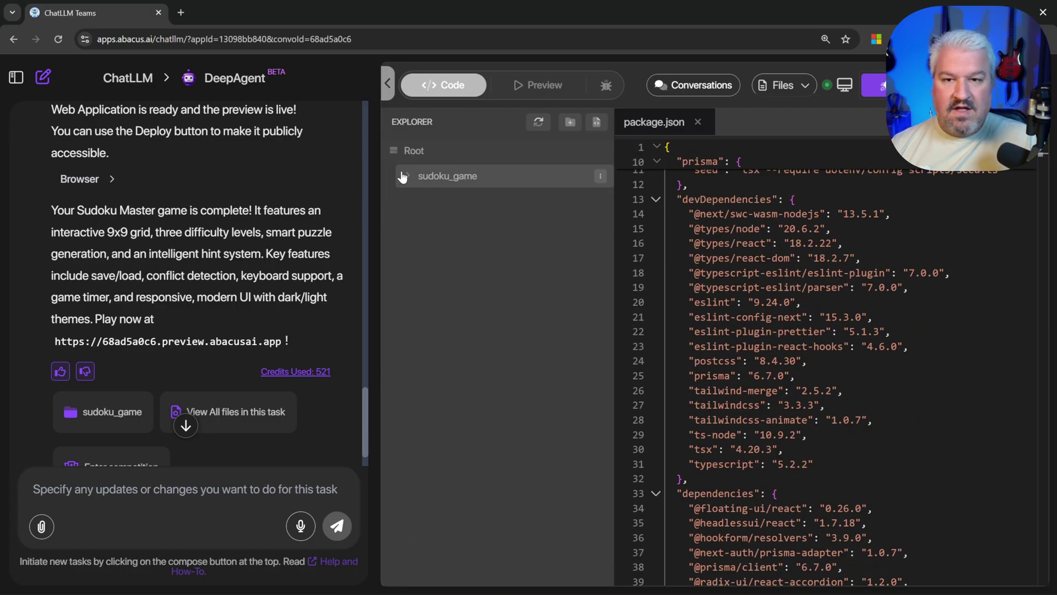
click(544, 88)
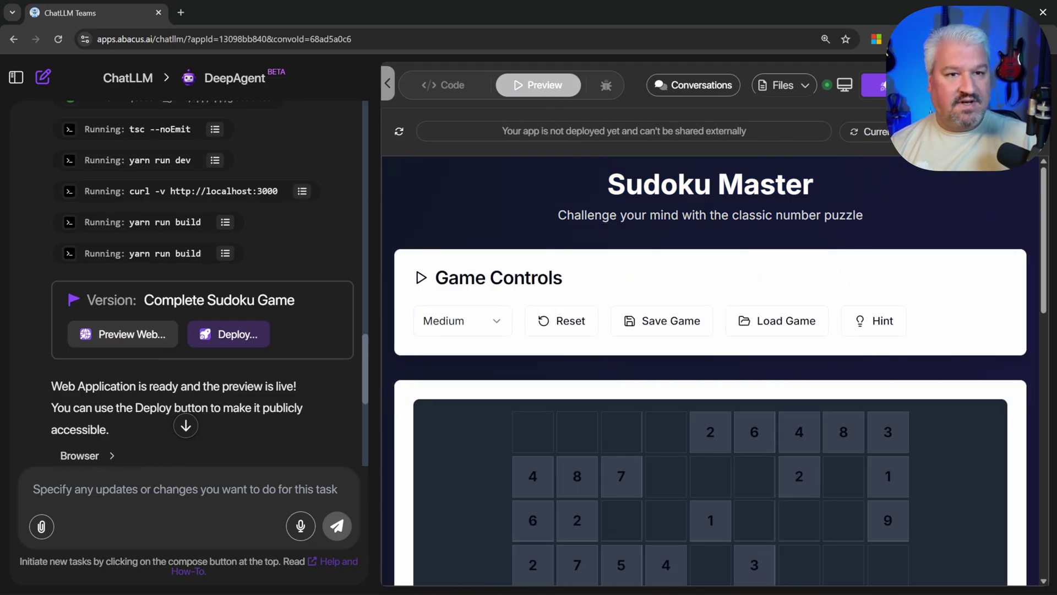
Start a fresh Easy puzzle in the Sudoku Master preview and reset it.
click(492, 314)
click(447, 352)
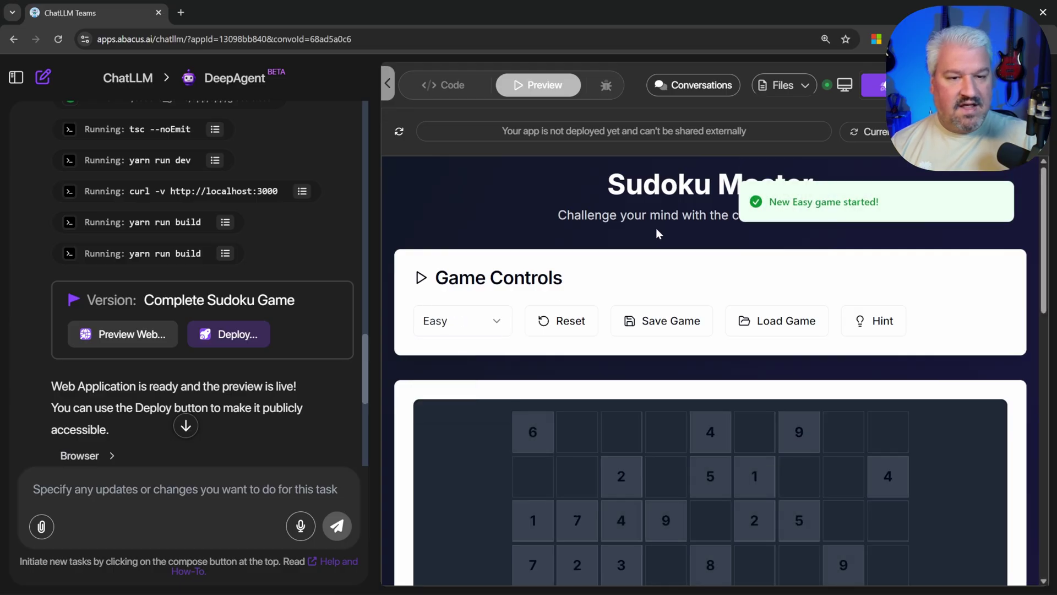
click(544, 320)
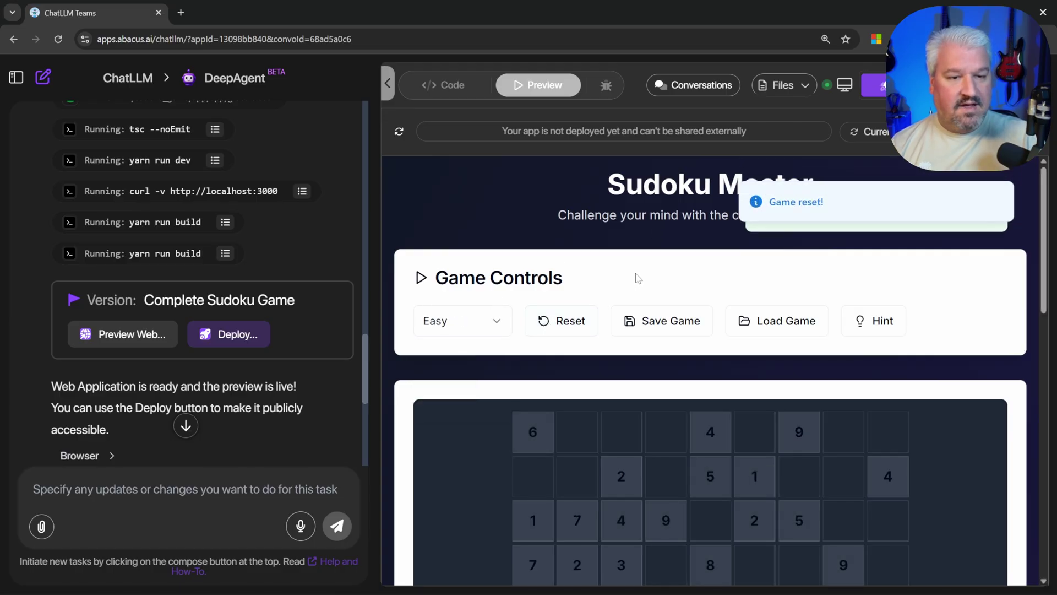
Fill 2, 4 and 6 into the empty top-row cells.
scroll(637, 278, down, 2)
click(577, 308)
text(2)
click(621, 307)
text(4)
click(666, 308)
text(6)
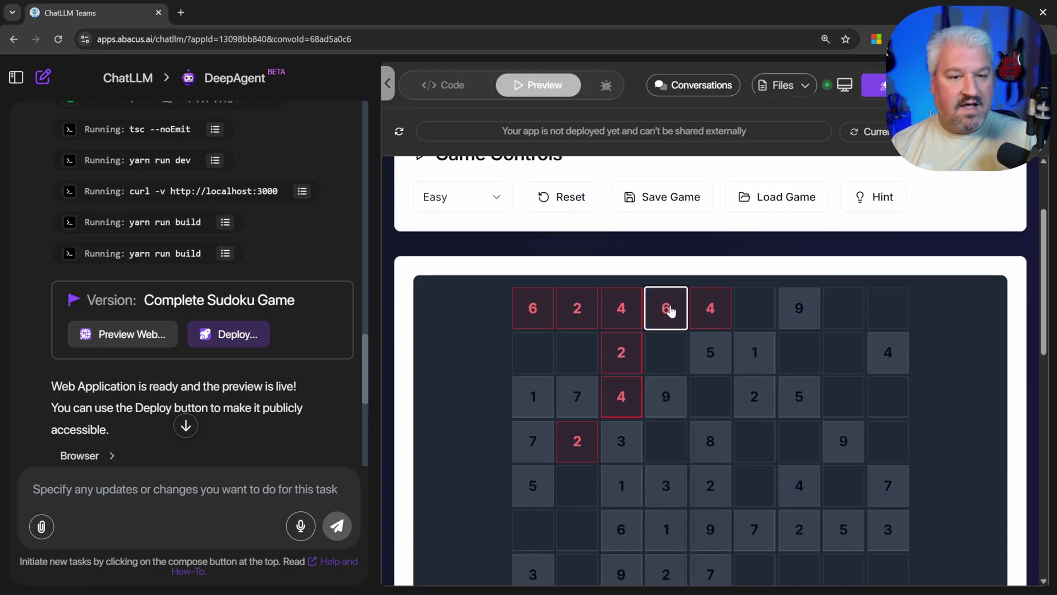
scroll(671, 311, up, 2)
click(708, 432)
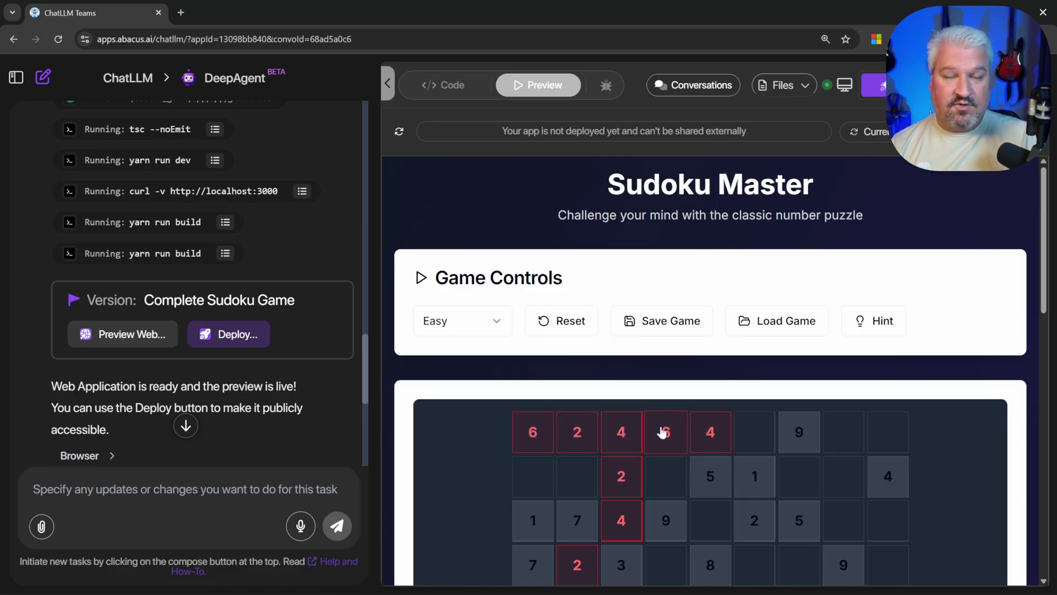
Save the current game under the name Demo.
click(685, 323)
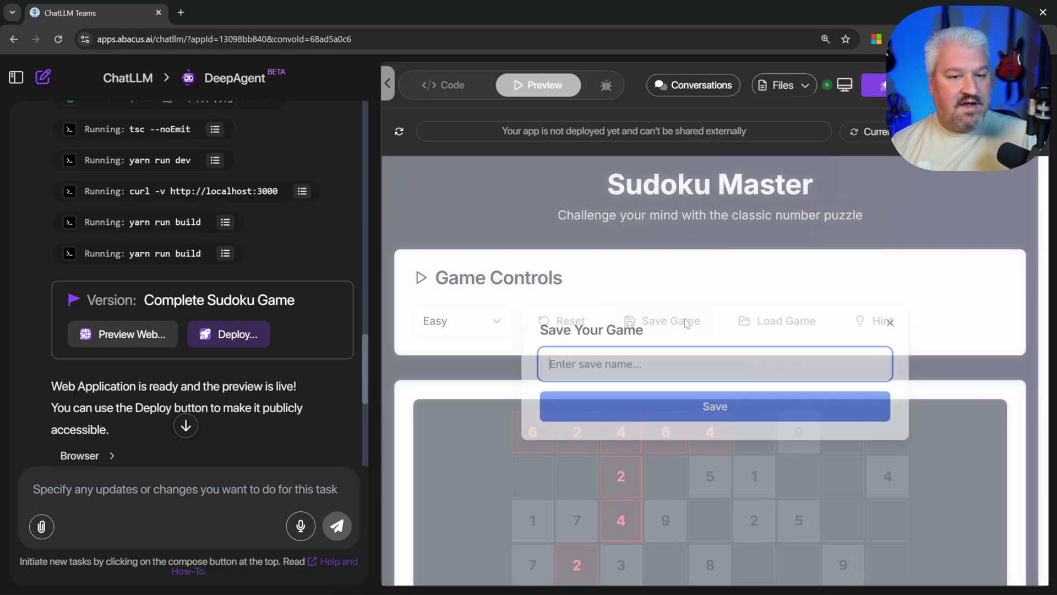
text(Demo)
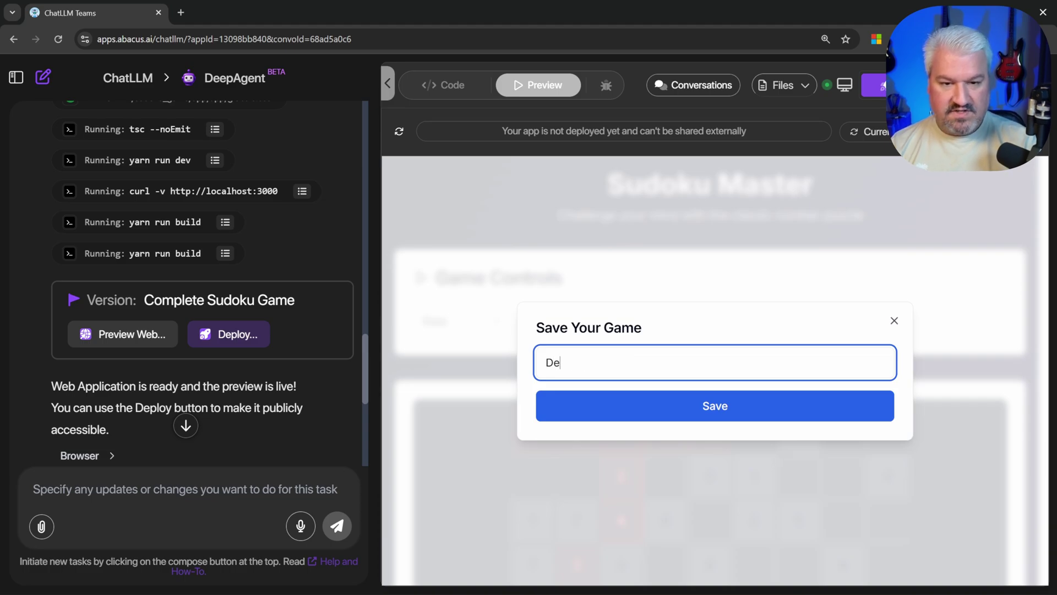
click(722, 414)
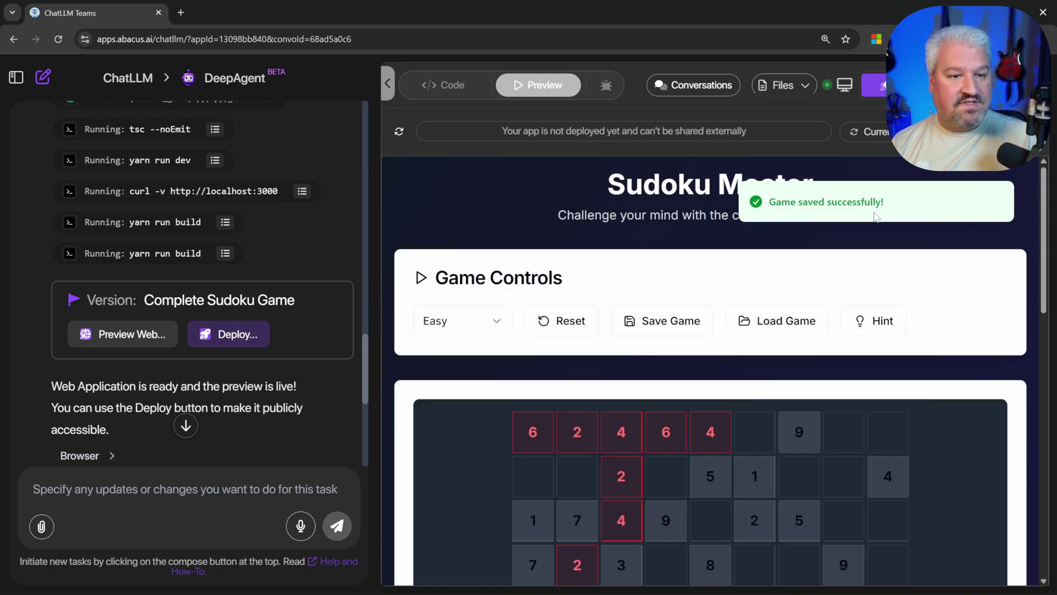
Change the board by entering 3 and 5 into empty cells.
click(856, 435)
text(3)
click(894, 436)
text(5)
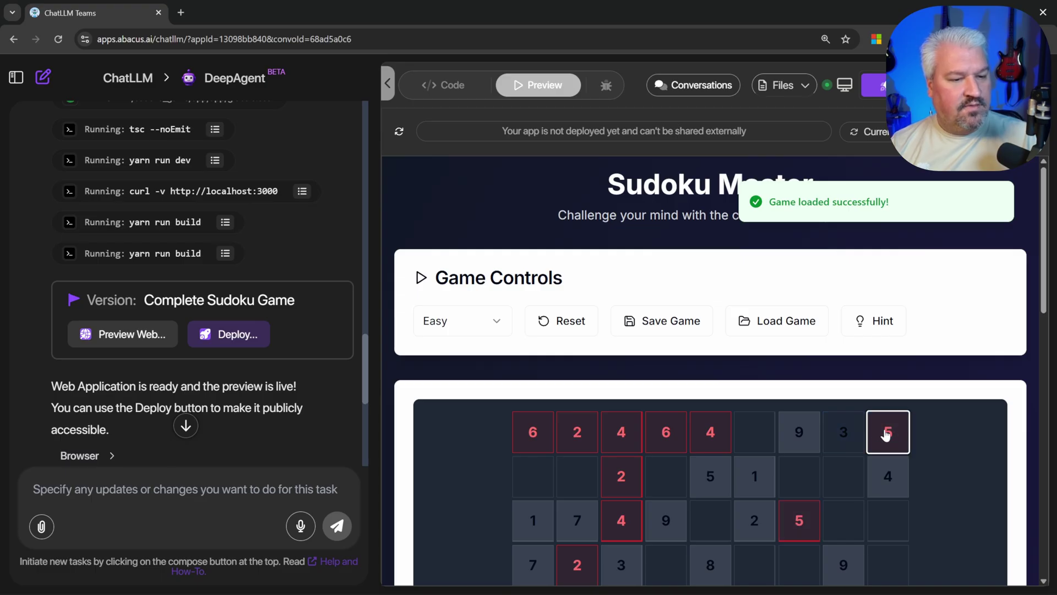
Load the saved Demo game and check the restored board.
click(786, 321)
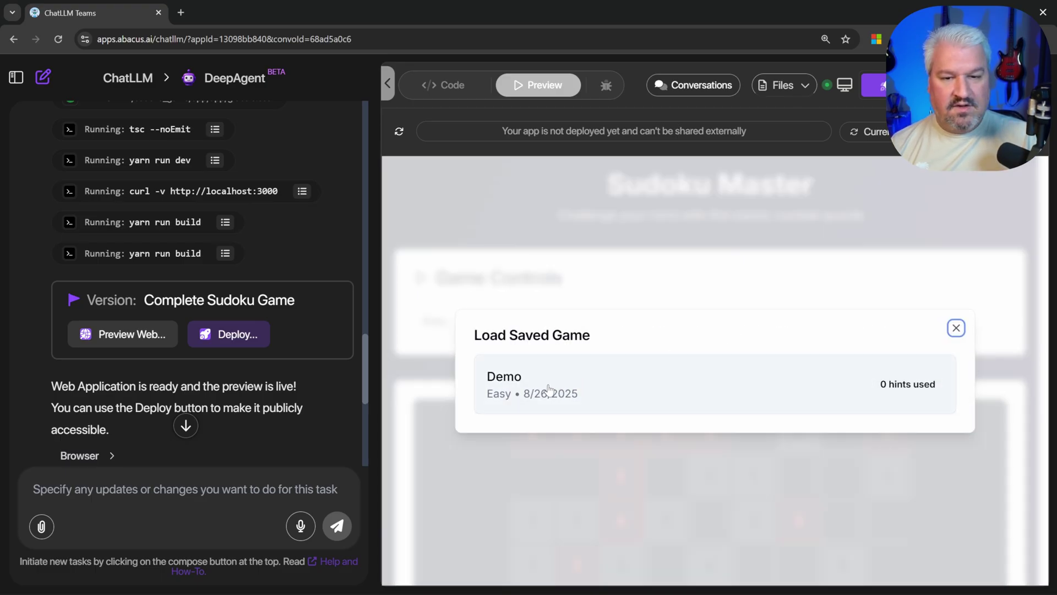
click(504, 388)
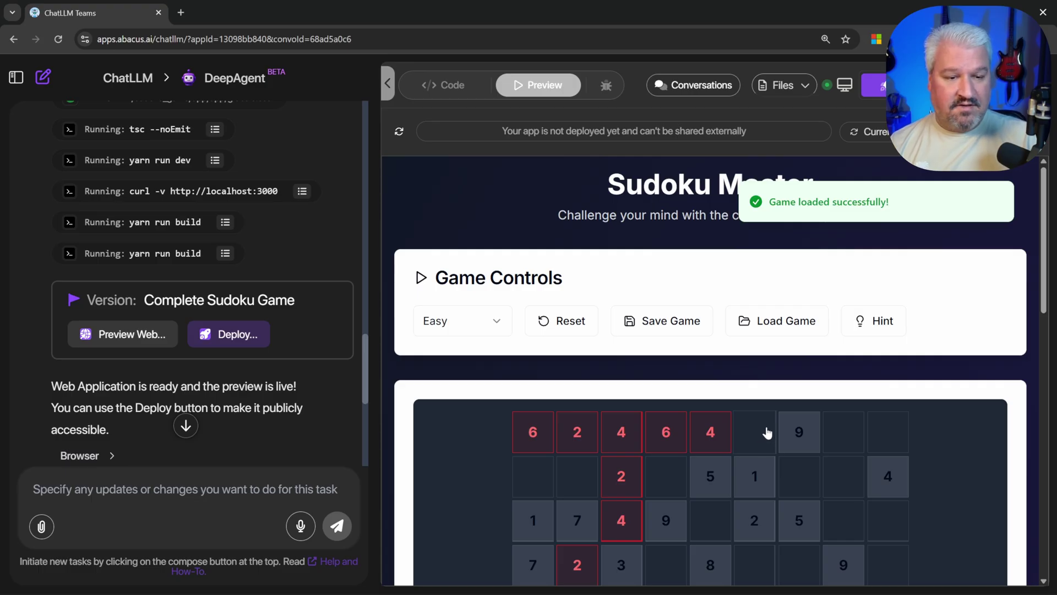
scroll(827, 375, down, 1)
scroll(718, 365, up, 1)
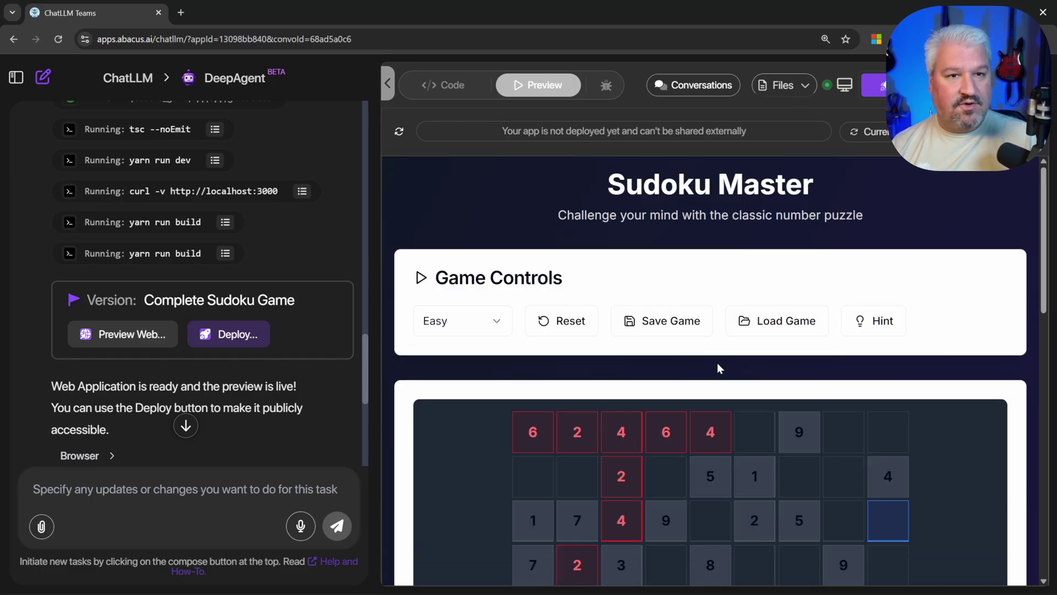
Switch the app preview to the remote desktop view.
click(841, 88)
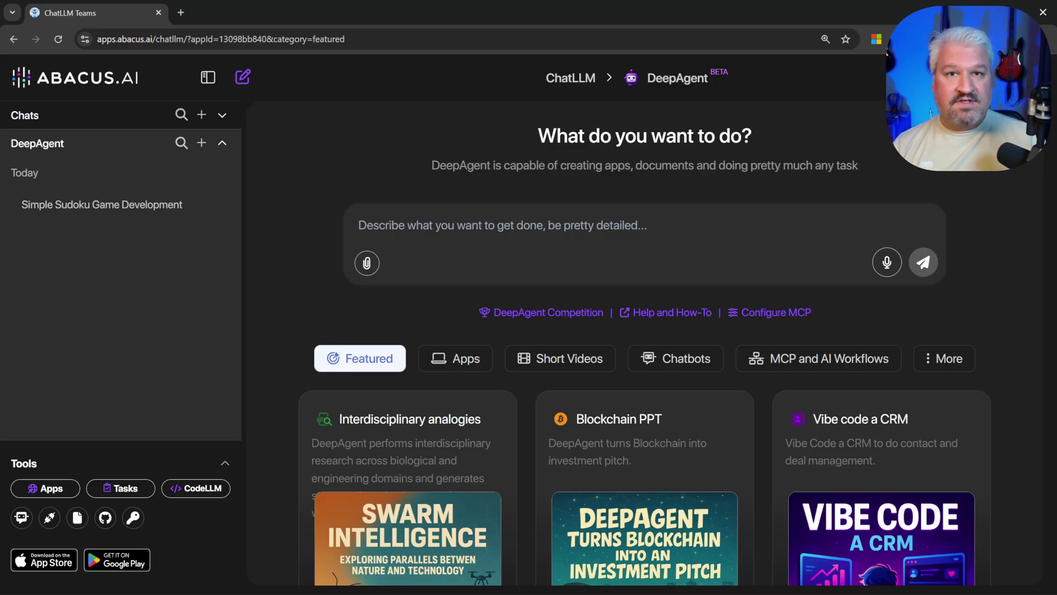
Submit the pasted request for a 15+ page technical report on MCP.
text(Create a technical report on MCP. It should be more than 15 pages.)
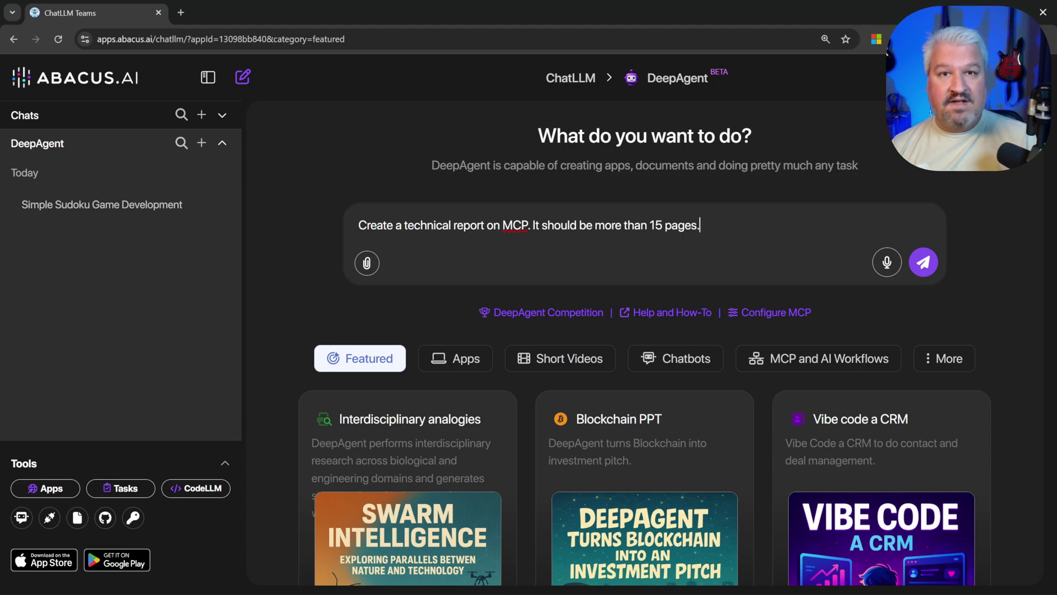
click(923, 262)
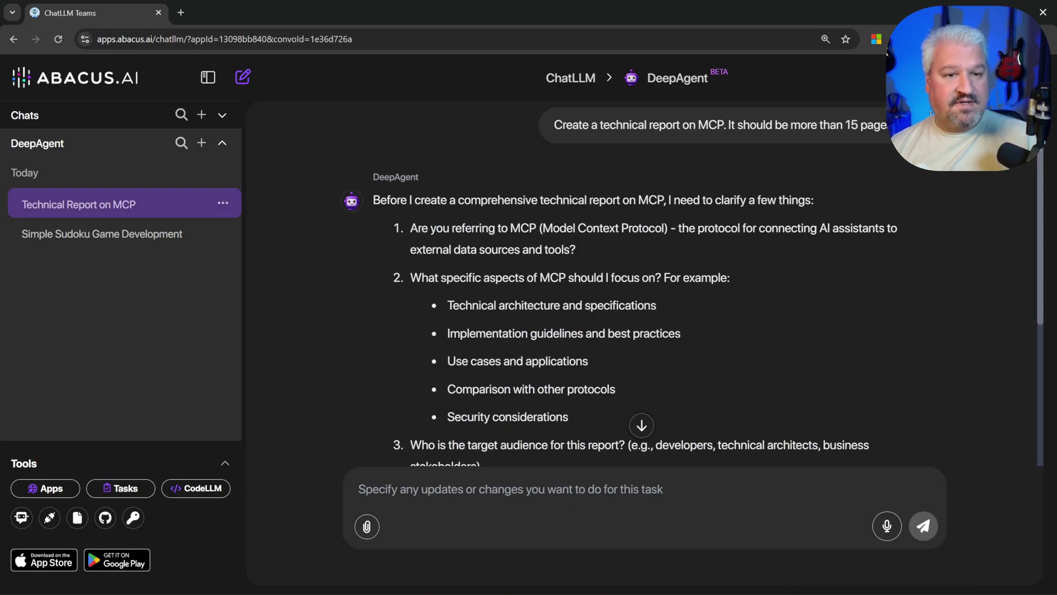
Reply 'Yes, Model Context Protocol' and let DeepAgent choose the aspects and audience.
scroll(708, 228, down, 1)
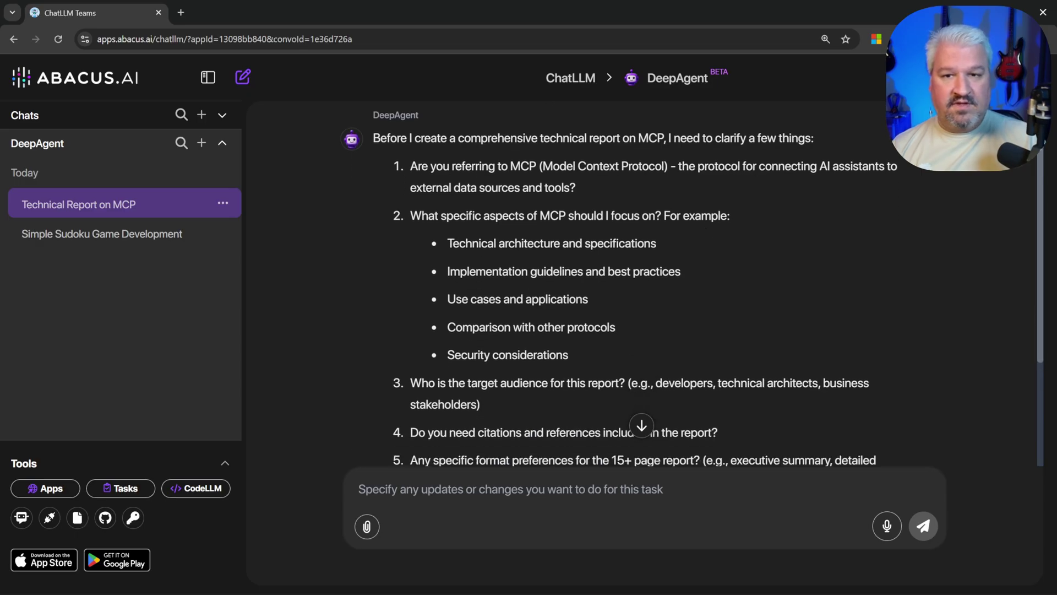
drag(542, 166, 668, 166)
key(ctrl+c)
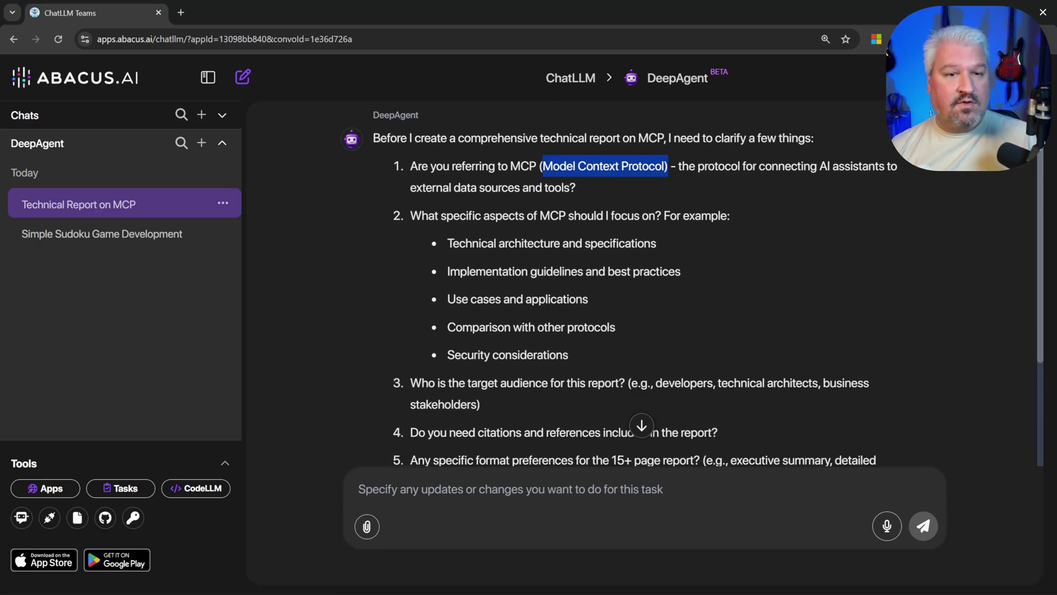
click(359, 489)
text(Yes,)
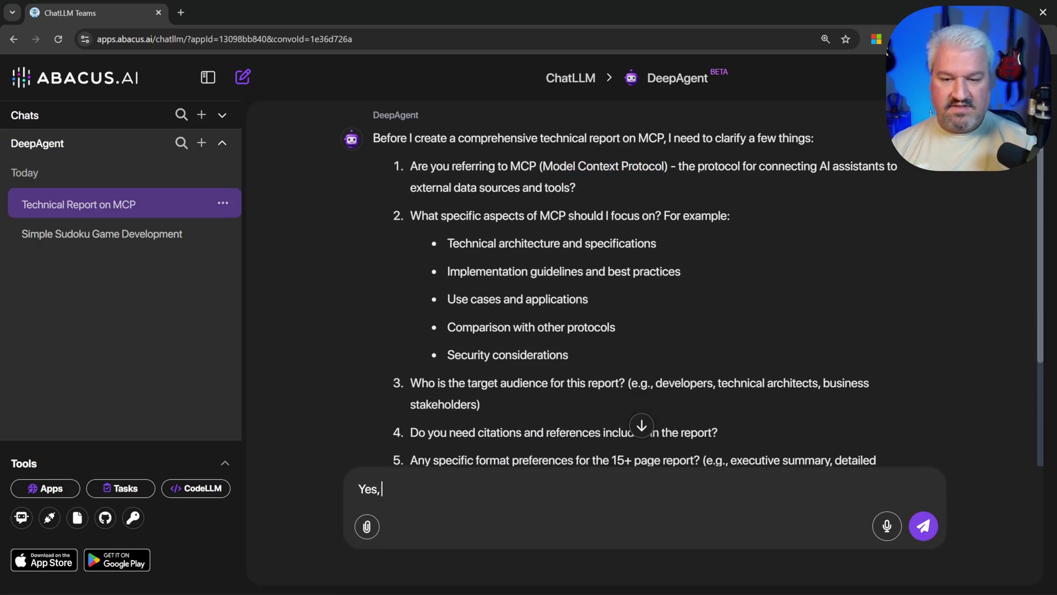
key(ctrl+v)
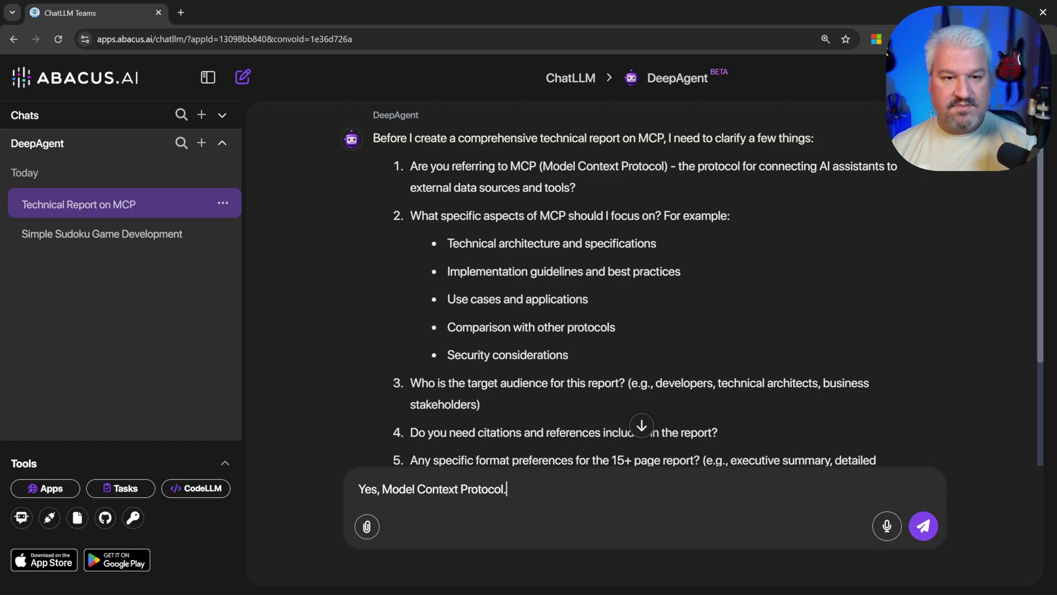
key(shift+Return)
scroll(633, 275, down, 1)
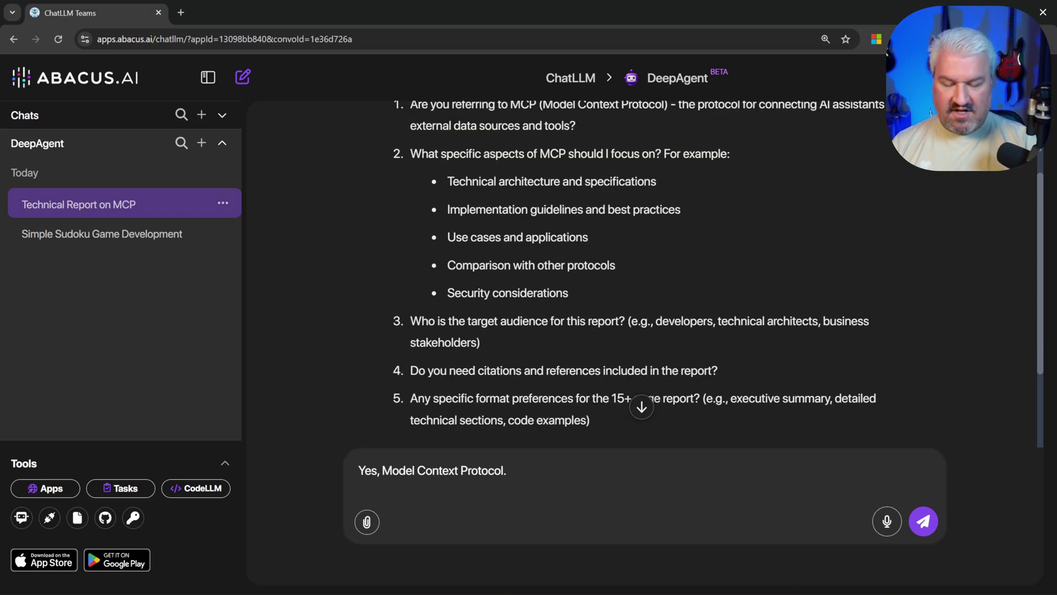
text(You can choose)
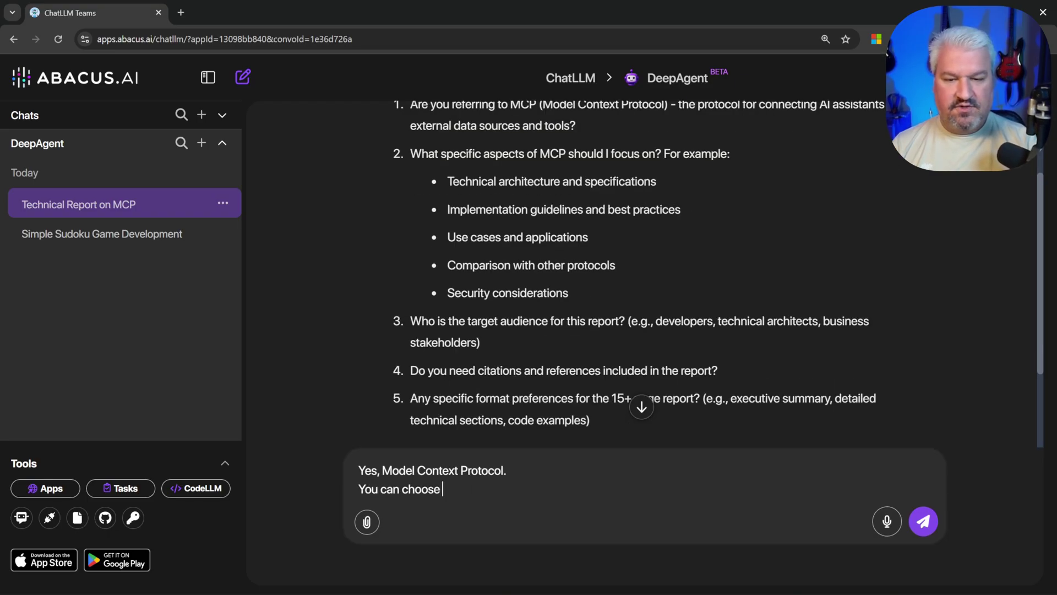
text( the aspects, select an)
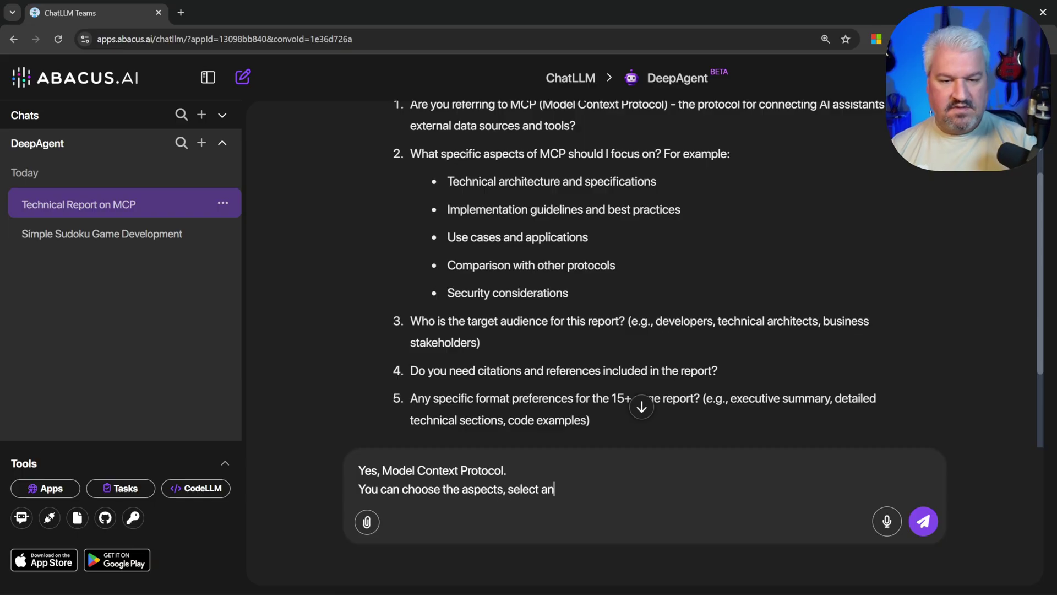
text( audience and the re)
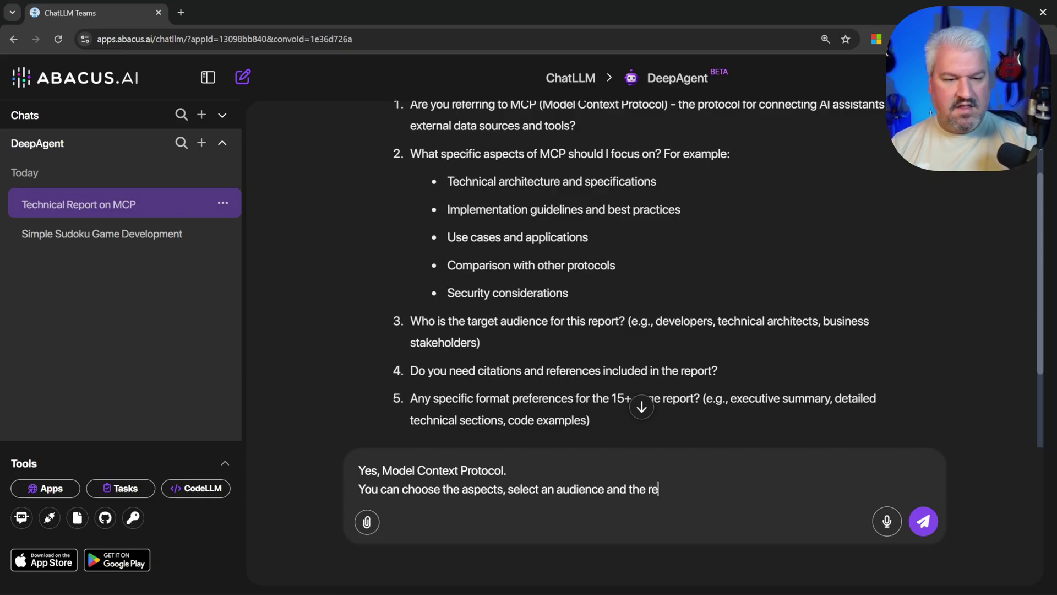
text(st. Do you think?)
key(Return)
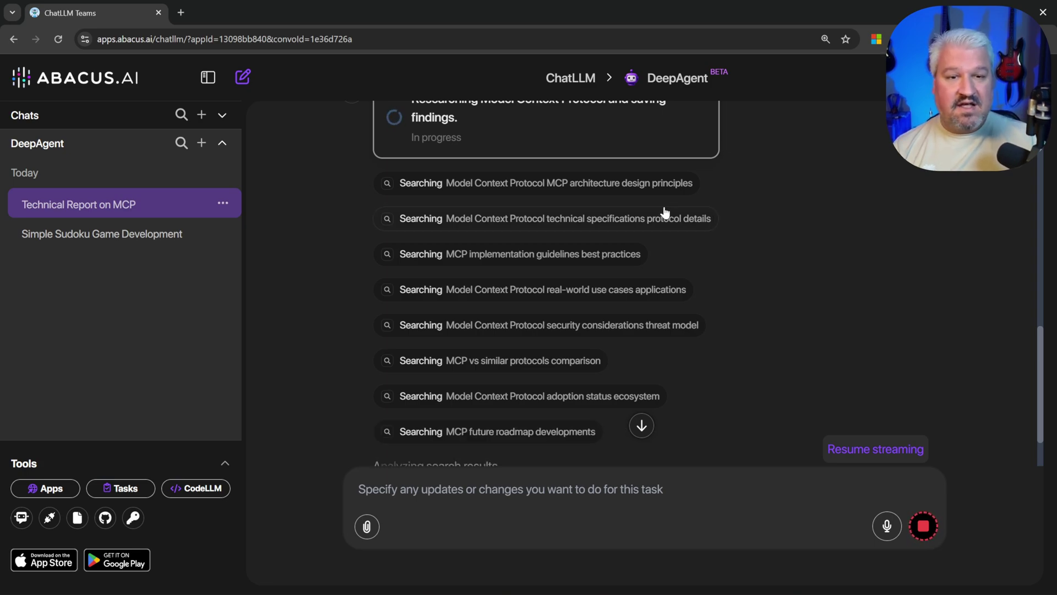
Scroll down the conversation to follow DeepAgent's MCP web searches.
scroll(623, 187, down, 2)
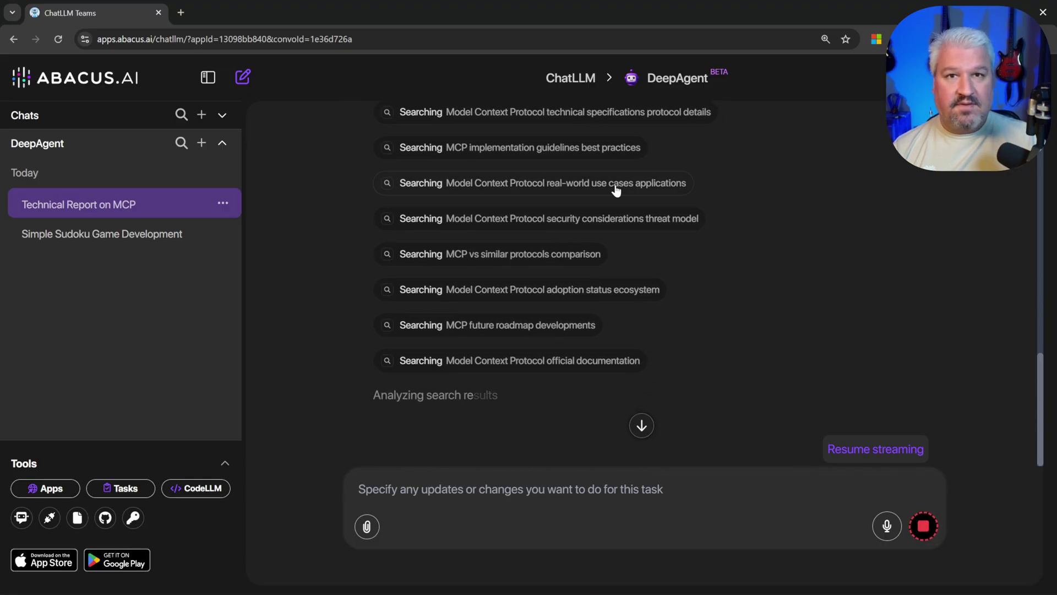
scroll(580, 295, down, 1)
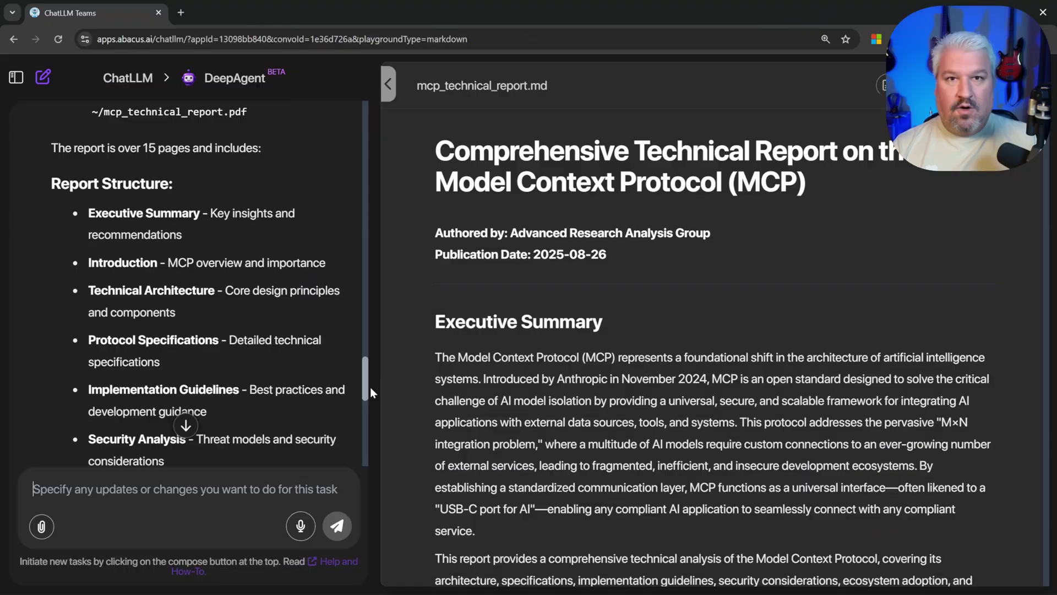
Download mcp_technical_report.pdf and scroll through the markdown report preview.
drag(370, 388, 356, 457)
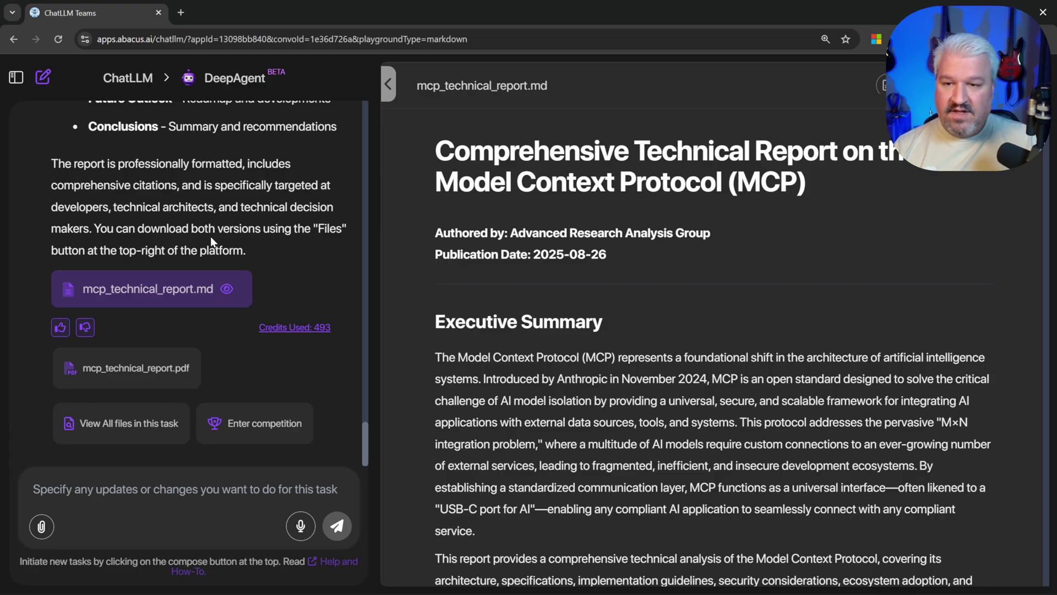
click(133, 376)
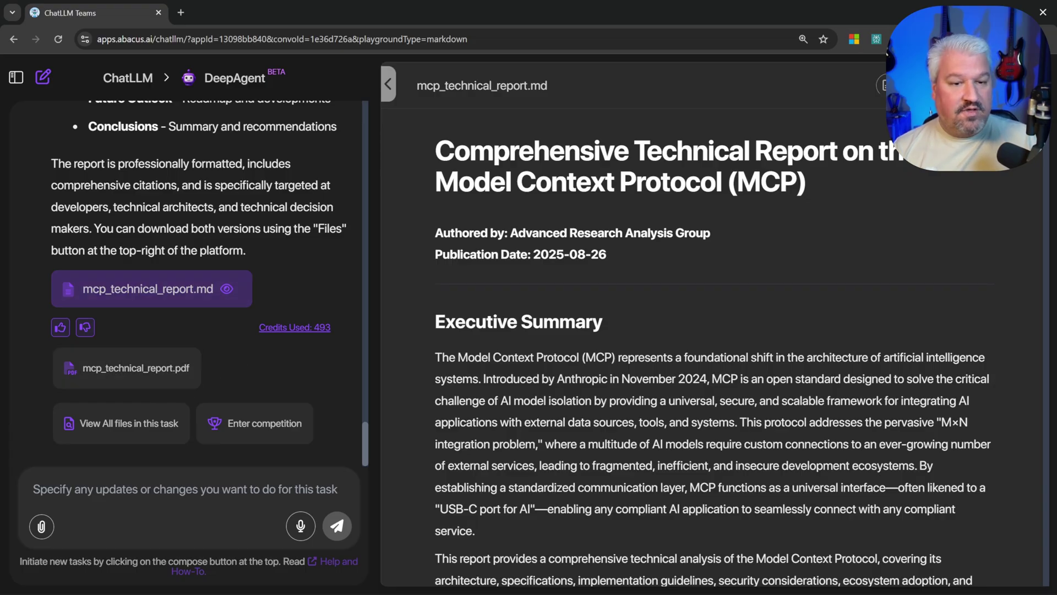
scroll(947, 181, down, 10)
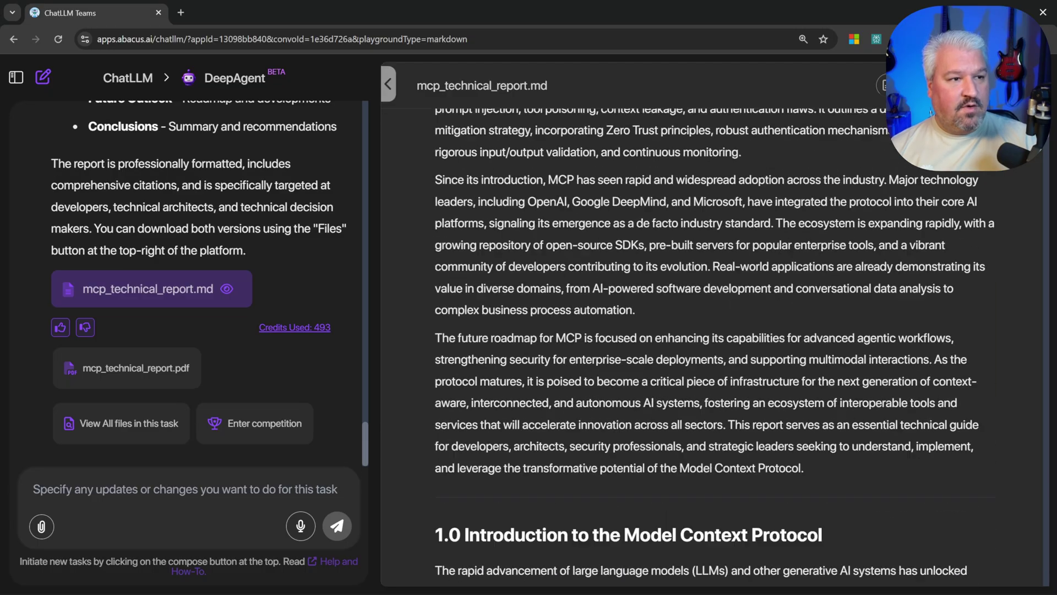
drag(1053, 143, 1052, 184)
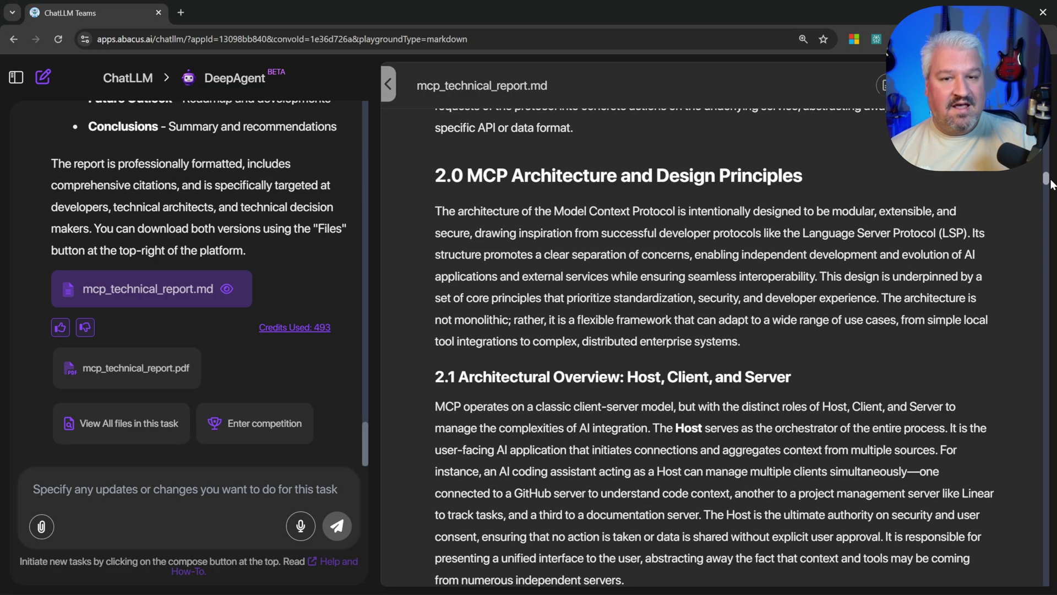
drag(1046, 179, 1053, 209)
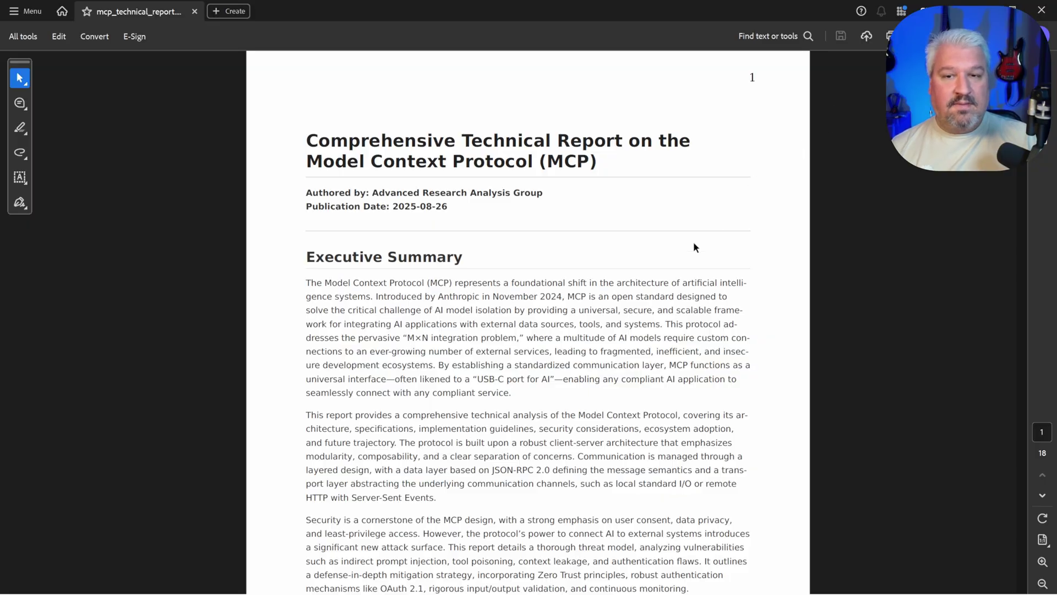
Page through the 18-page MCP report PDF to References, then return to the browser.
scroll(682, 254, down, 1)
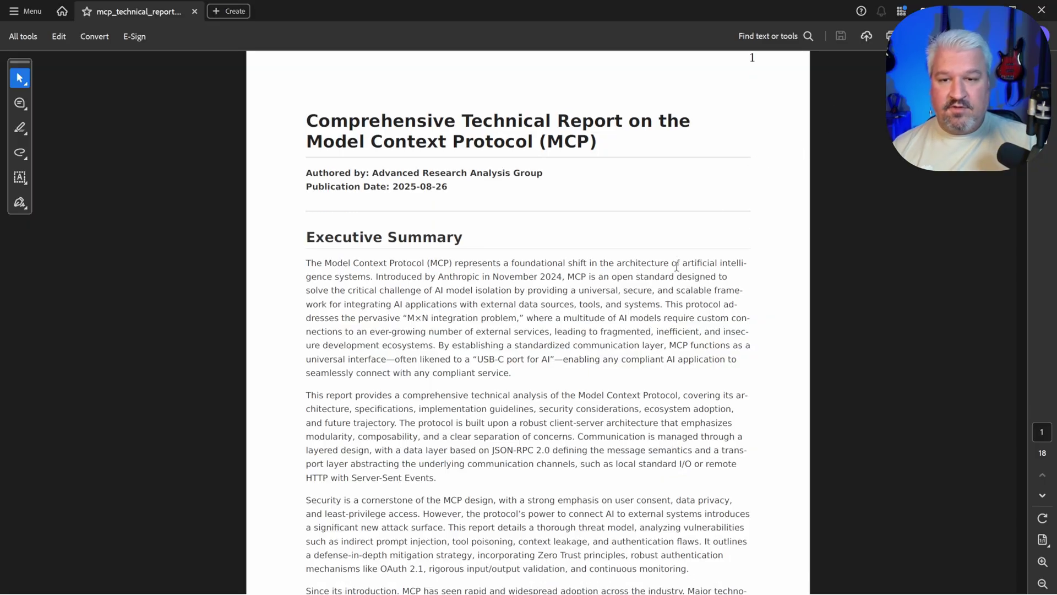
scroll(534, 314, down, 3)
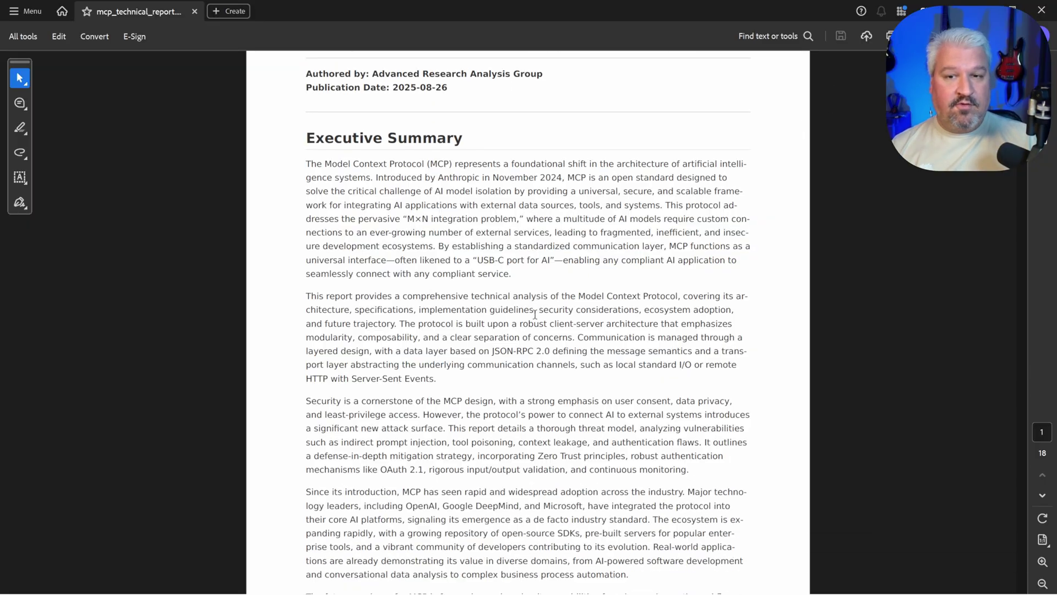
scroll(534, 315, down, 5)
scroll(535, 314, down, 15)
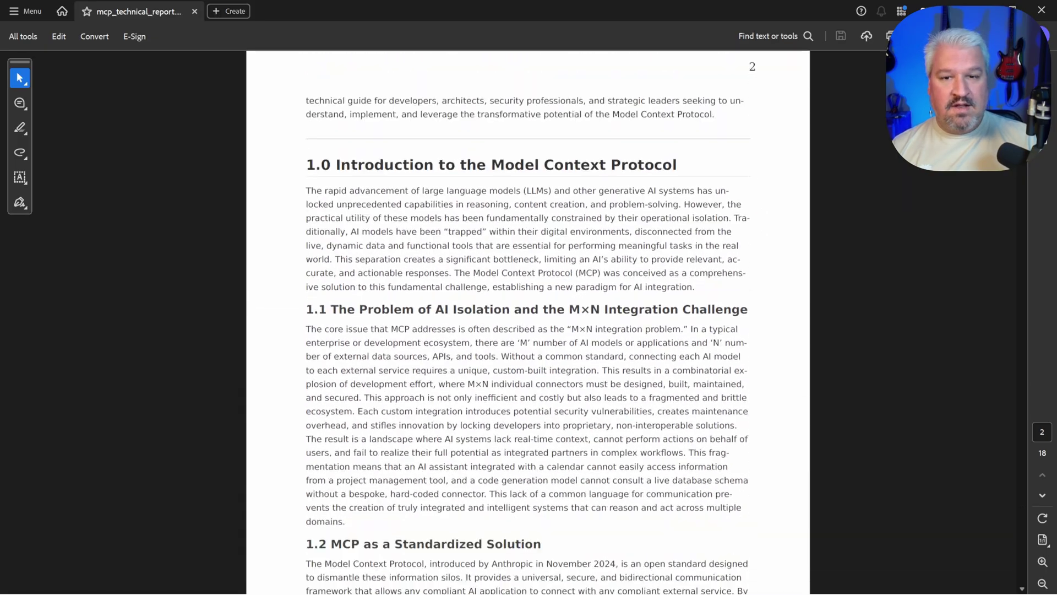
drag(1023, 86, 1037, 588)
key(alt+Tab)
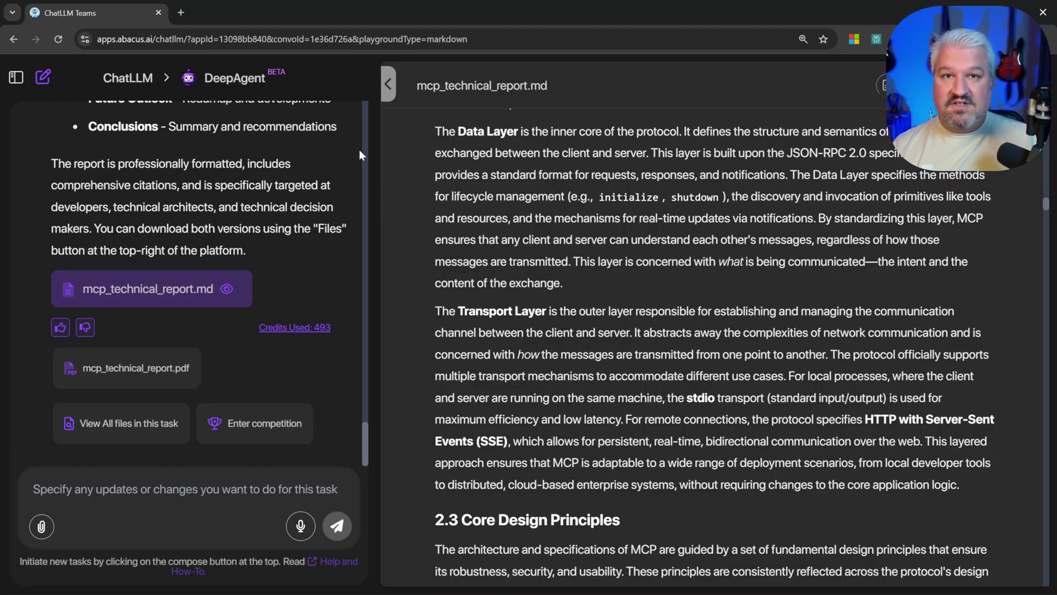
Start a new task and submit the LLM benchmarks PowerPoint presentation request.
click(234, 79)
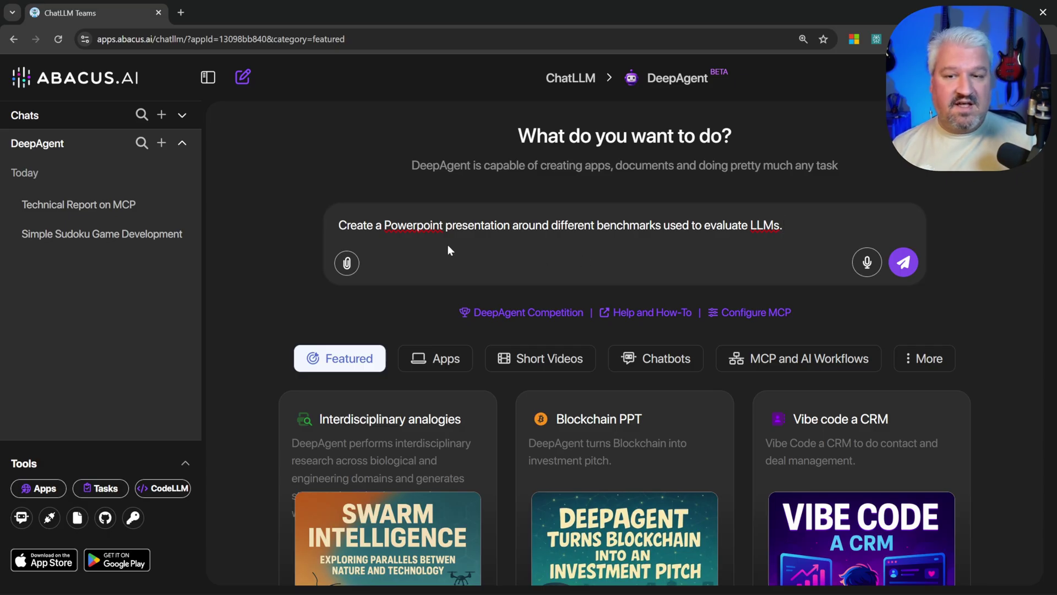
key(Home)
key(ctrl+shift+Right)
key(ctrl+shift+Right)
key(ctrl+shift+Right)
key(ctrl+shift+Right)
key(ctrl+shift+Right)
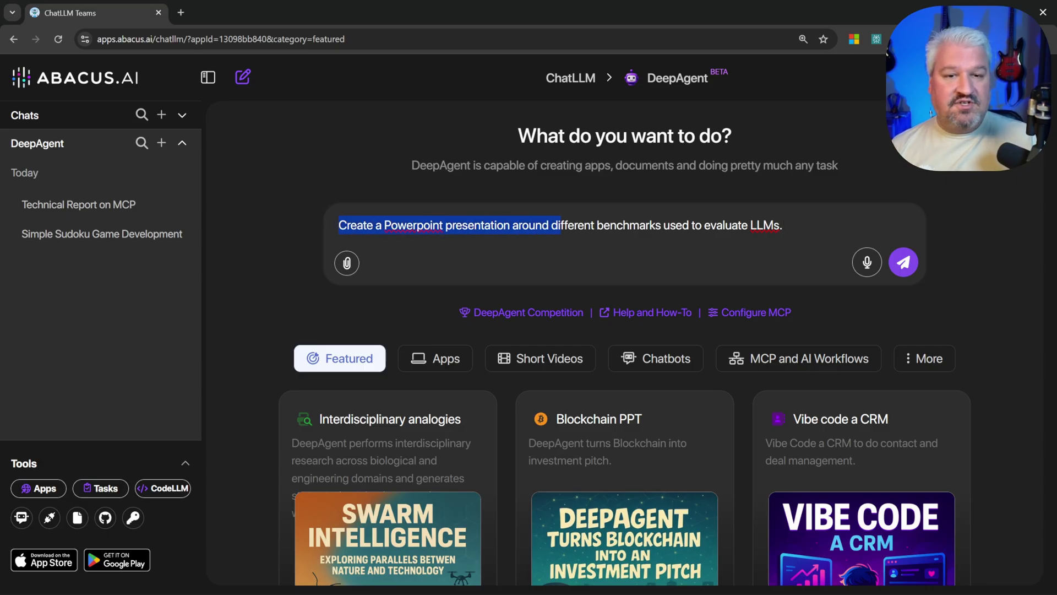
key(shift+Right)
key(shift+Right)
key(shift+Right)
key(shift+Right)
key(shift+Right)
key(shift+Right)
key(shift+Right)
key(shift+Right)
key(shift+Right)
key(shift+Right)
key(shift+Right)
key(shift+Right)
key(shift+Right)
key(shift+Right)
key(shift+Right)
key(shift+Right)
key(shift+Right)
key(shift+Right)
key(shift+Right)
key(shift+Right)
key(Right)
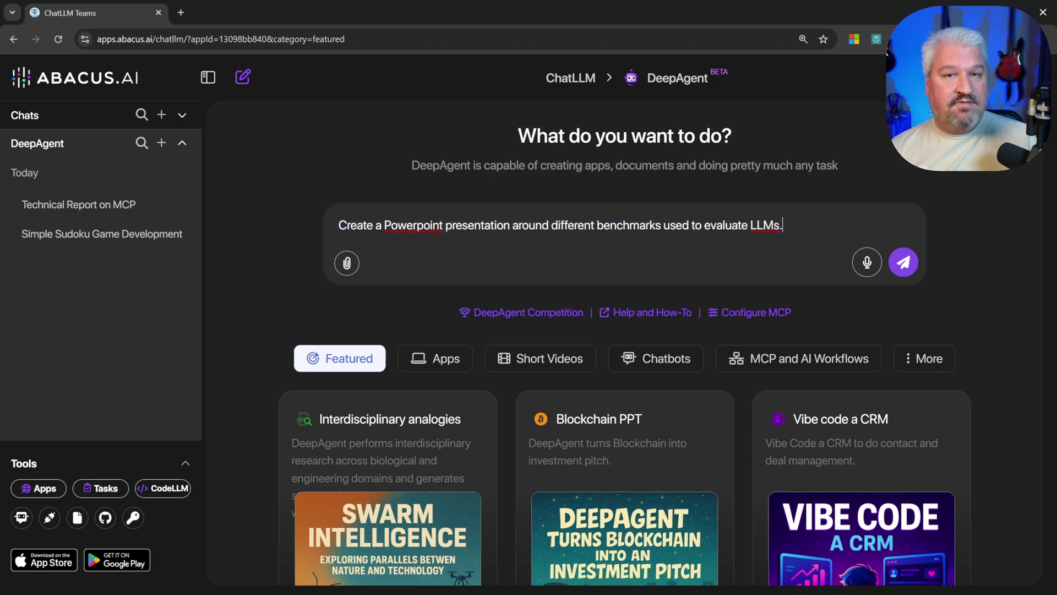
key(Return)
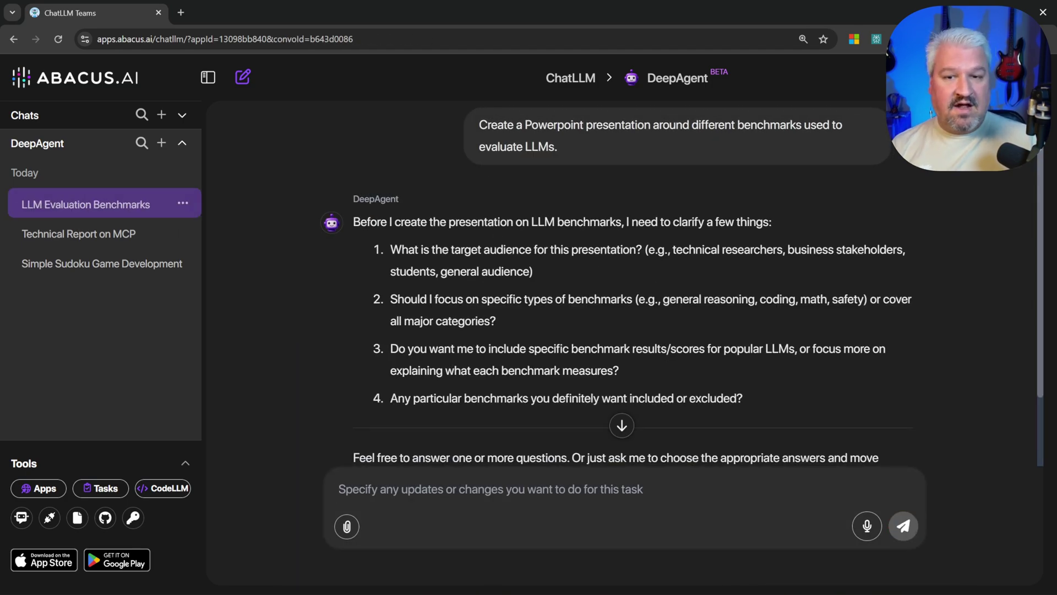
Answer with general audience, all major categories, focusing on explaining what benchmarks measure.
text(General audience, all major categories. Focus on Explaining the benchmark measures.)
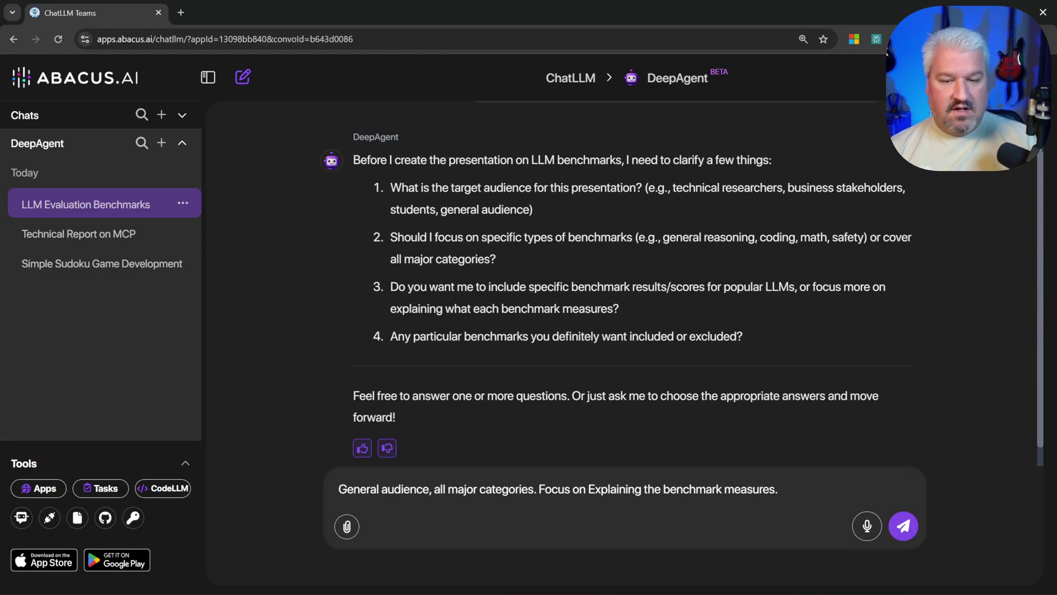
drag(432, 489, 778, 489)
click(538, 489)
click(779, 489)
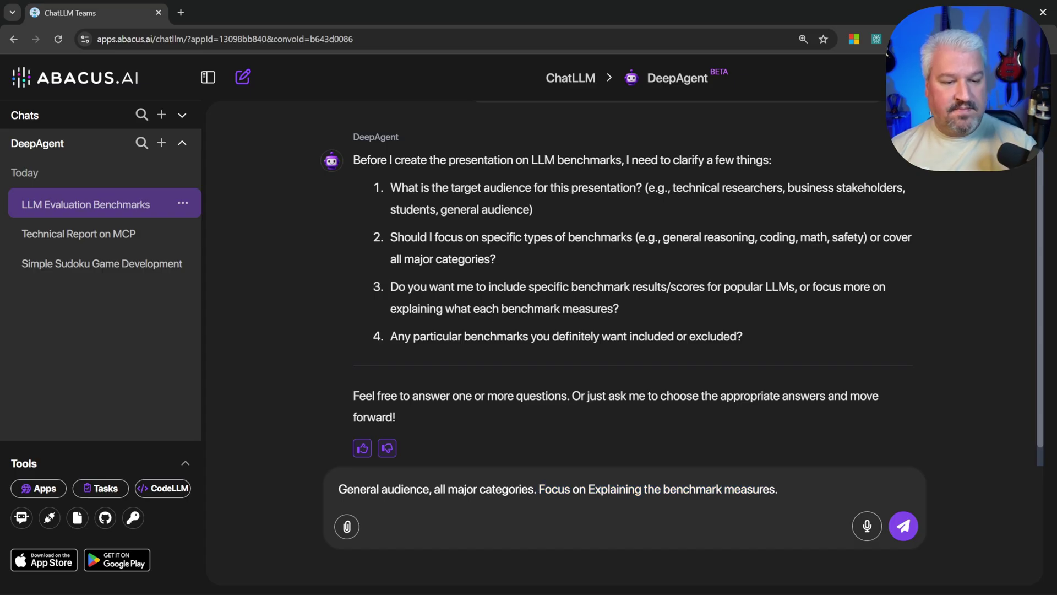
key(Return)
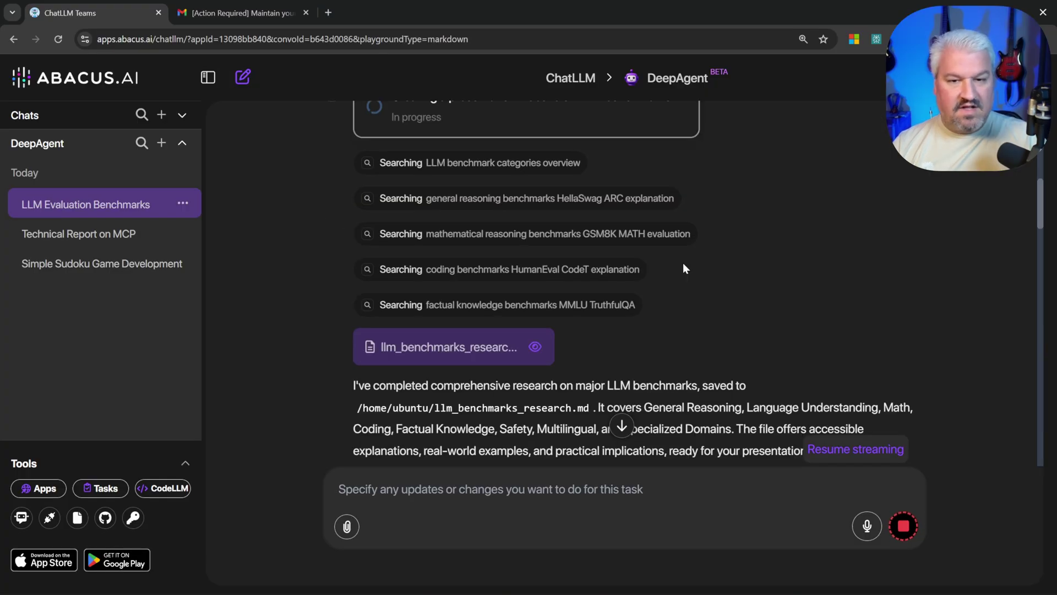
Preview the LLM benchmarks research file in a widened panel.
scroll(637, 292, down, 2)
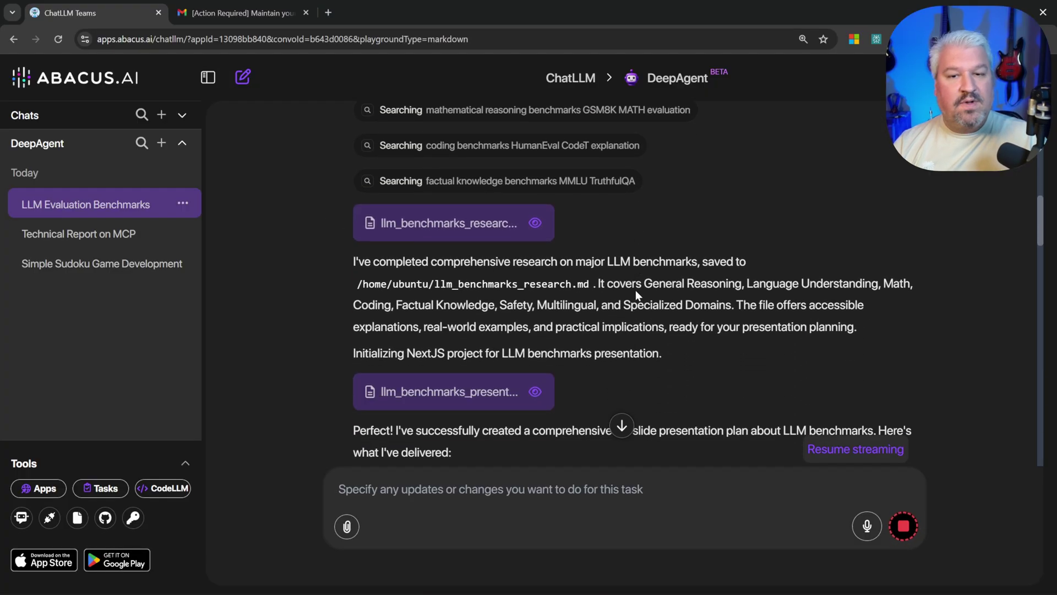
click(467, 224)
scroll(712, 309, up, 20)
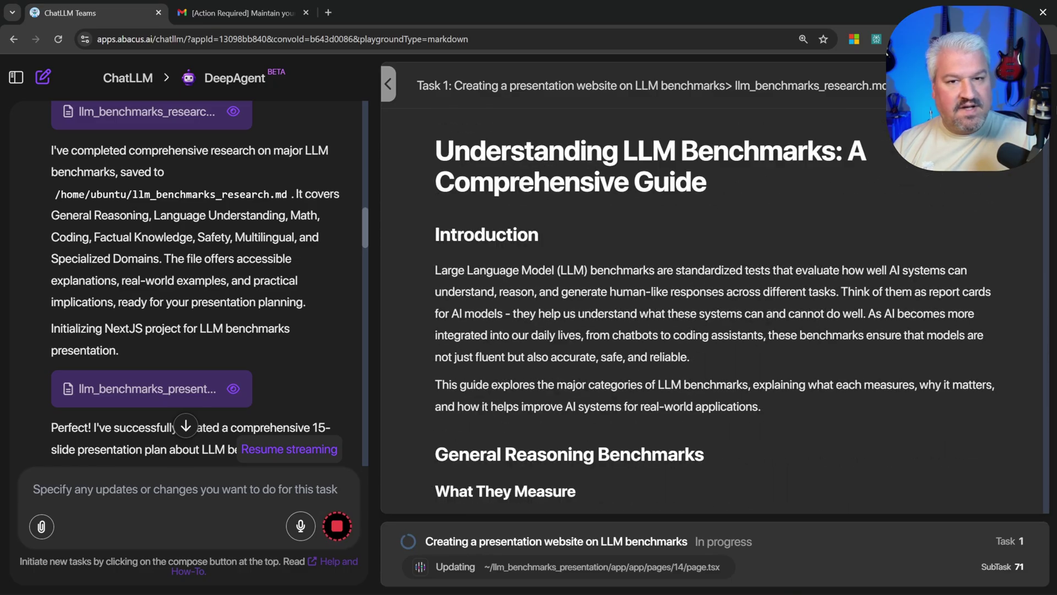
click(388, 84)
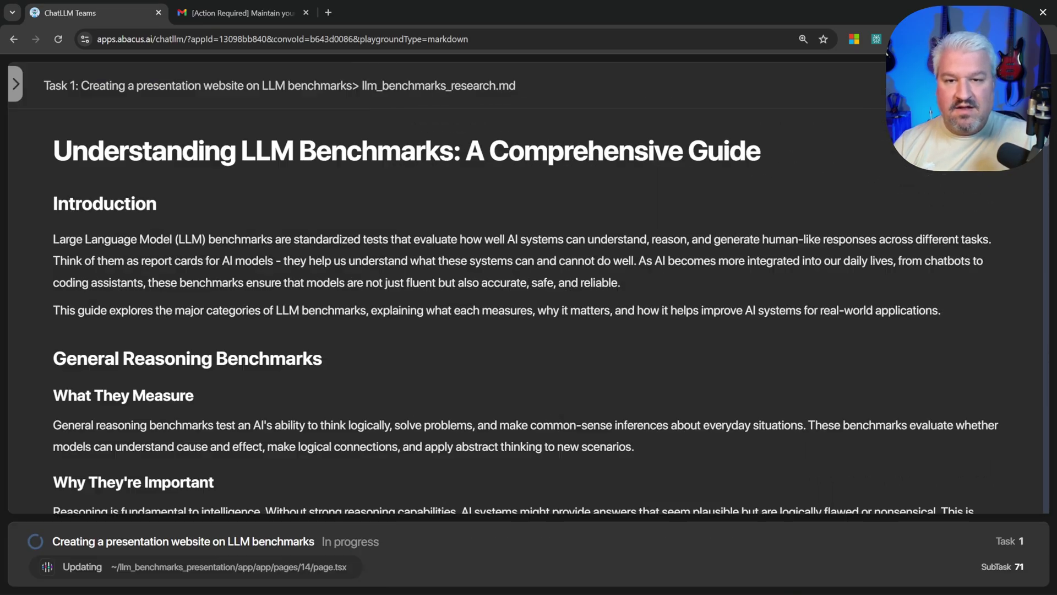
click(11, 83)
Preview the presentation plan file and the generated cover image with its prompt.
click(148, 388)
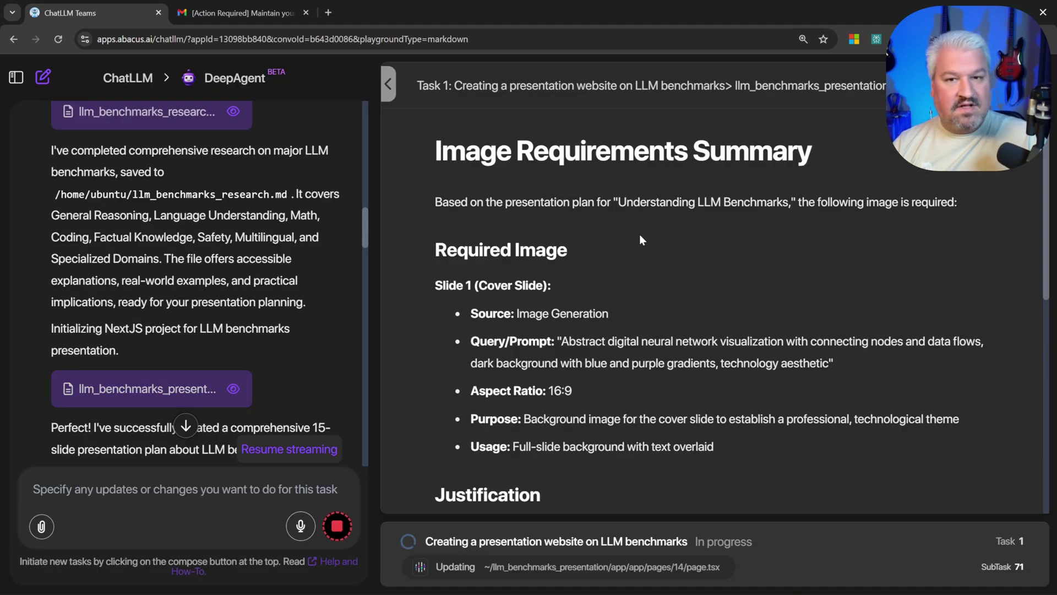
scroll(632, 306, down, 5)
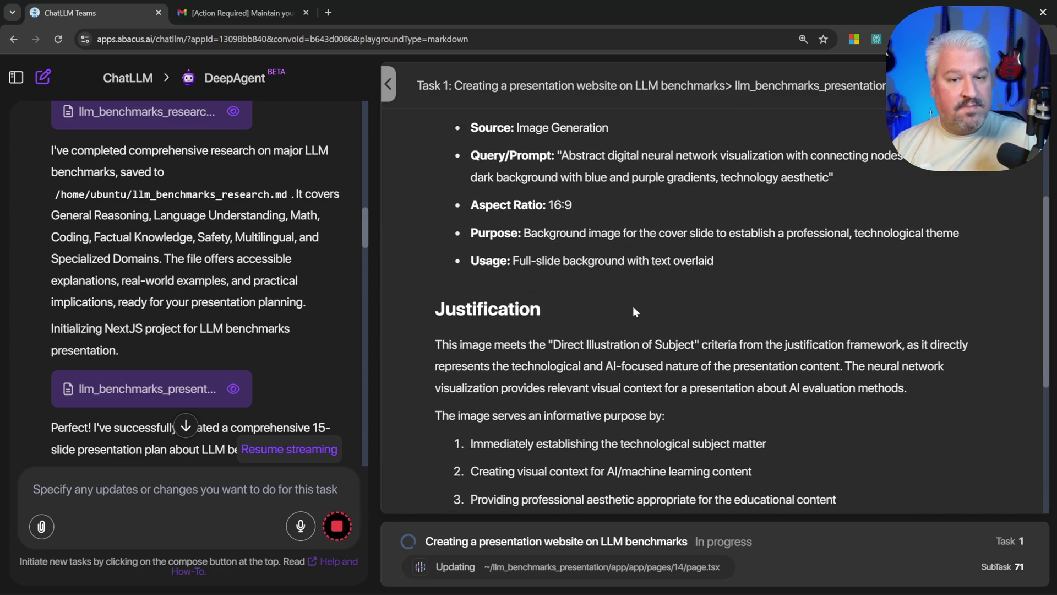
scroll(191, 299, down, 12)
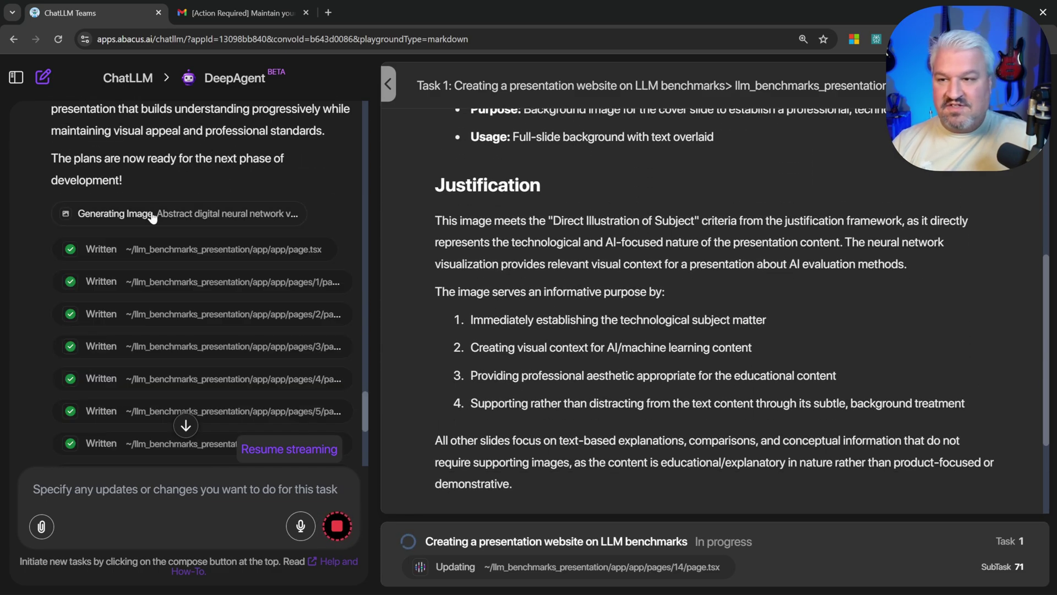
click(146, 214)
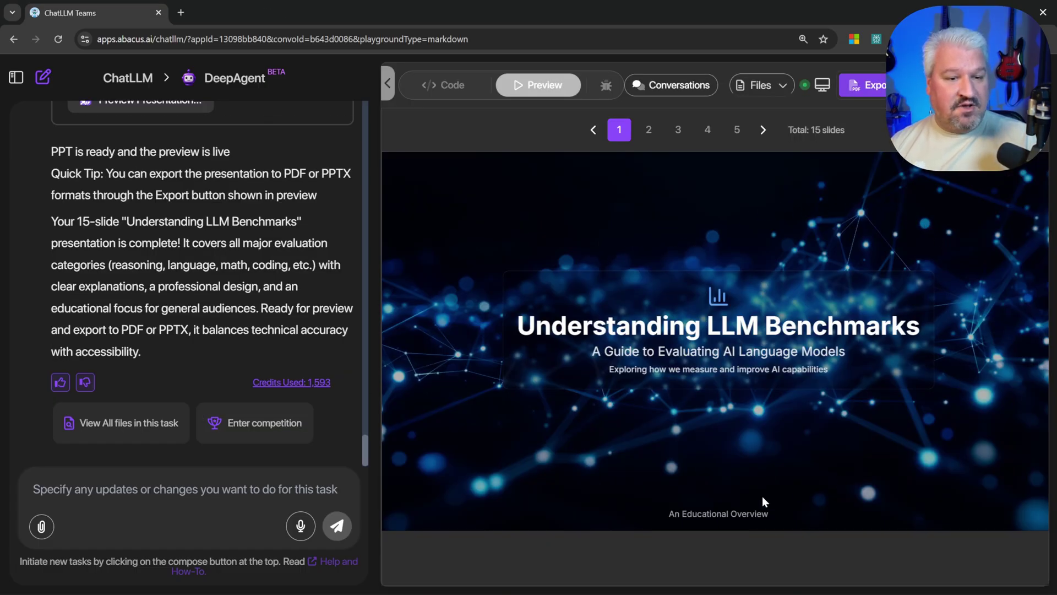
Browse slides 2, 4 (General Reasoning Benchmarks) and 5 of the presentation preview.
click(650, 130)
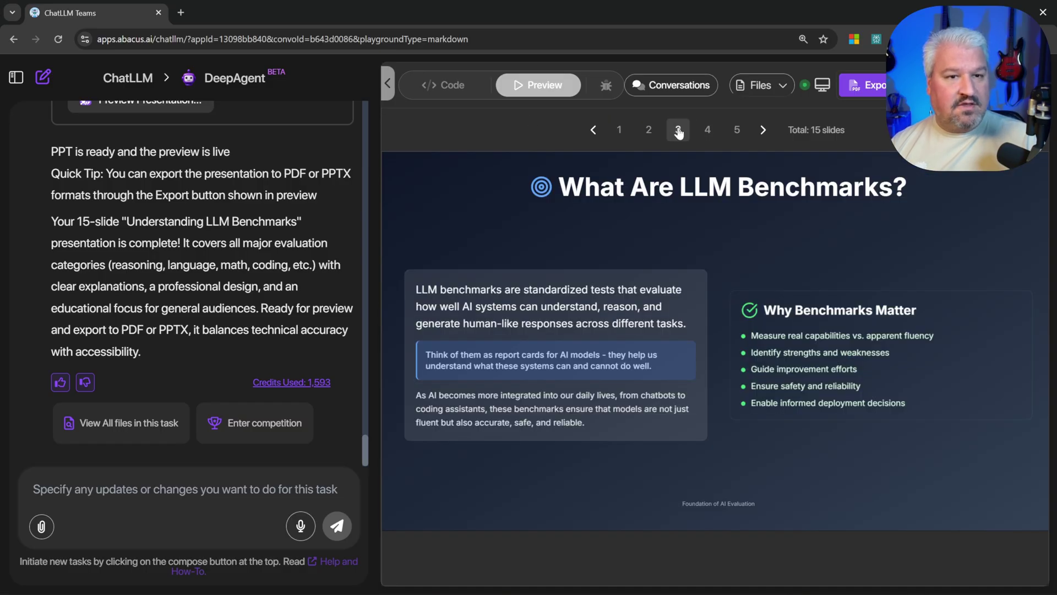
click(708, 131)
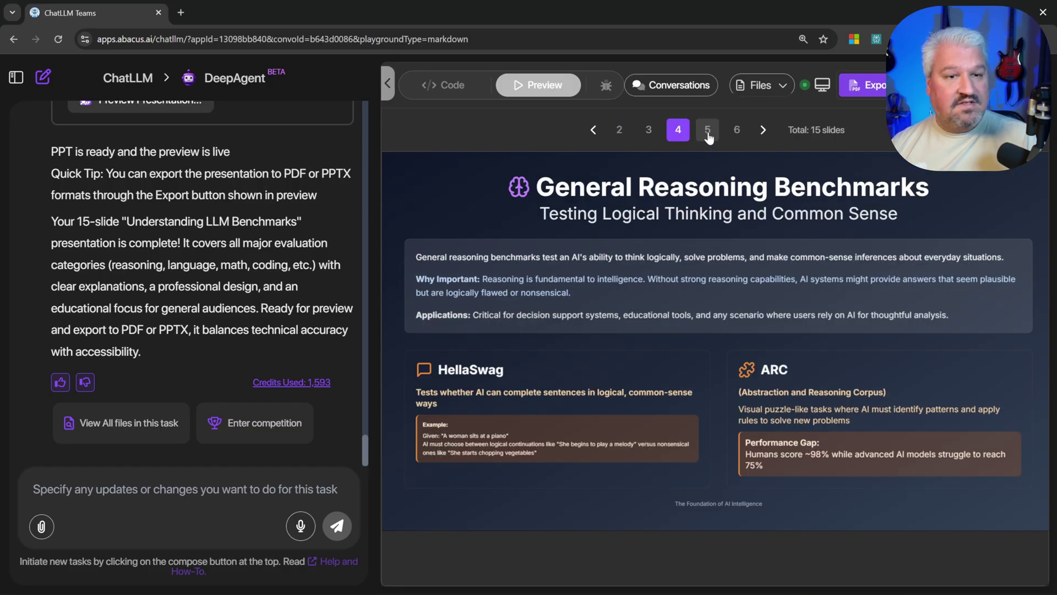
click(709, 134)
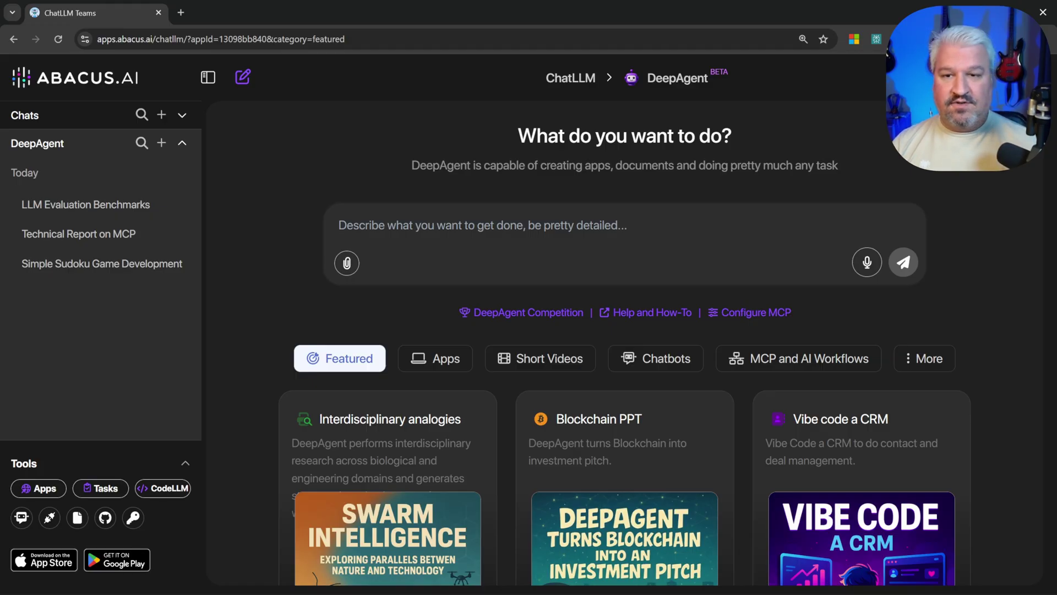
Request cheapest Cape Town–New York round-trip flights, returning 5 October, flexible on times and dates.
text(Find the cheapest flight tickets from Cape Town to New York on the 30th of September, 2025. It's for a round trip for 2 people.)
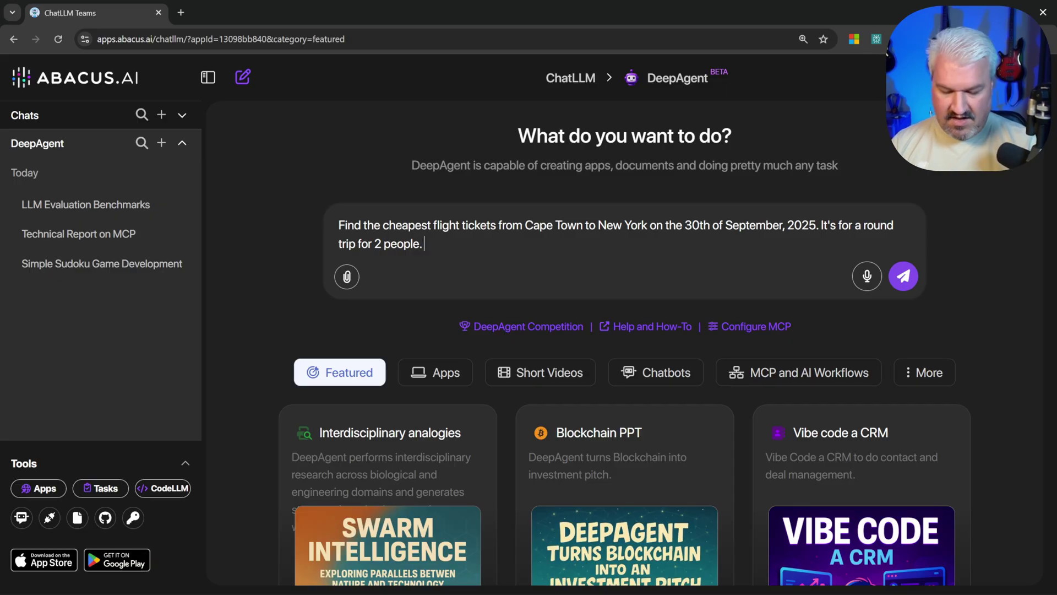
text(The return date is the 5th of October.)
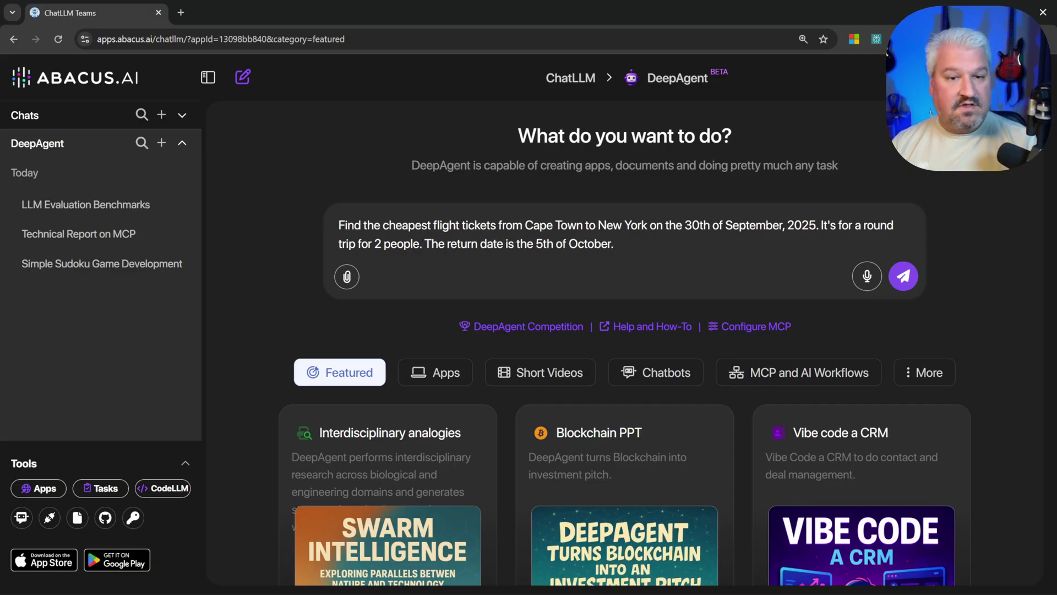
text( I'm flexible on the times and dates.)
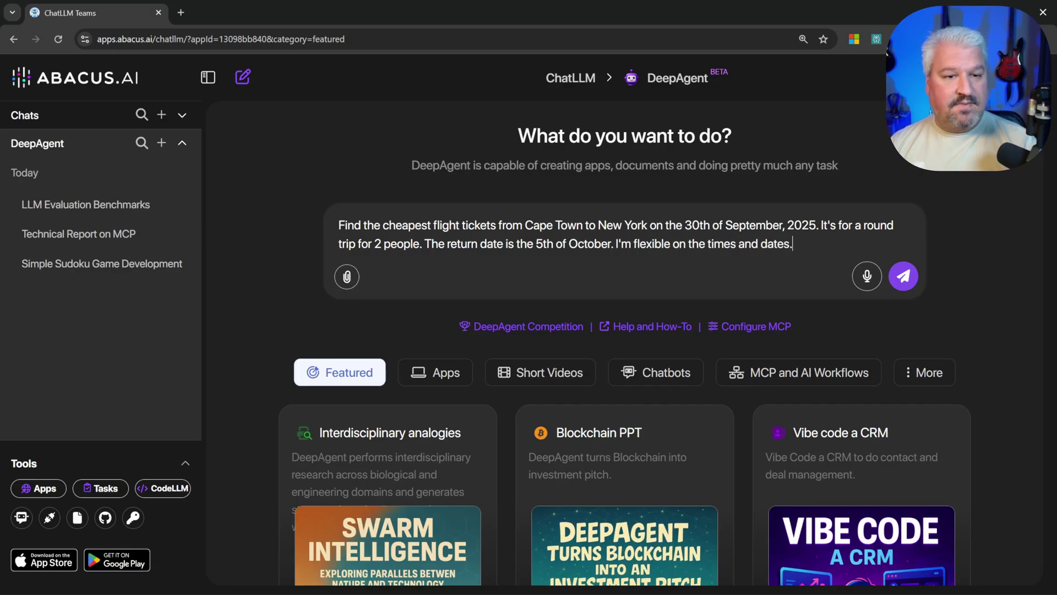
key(Return)
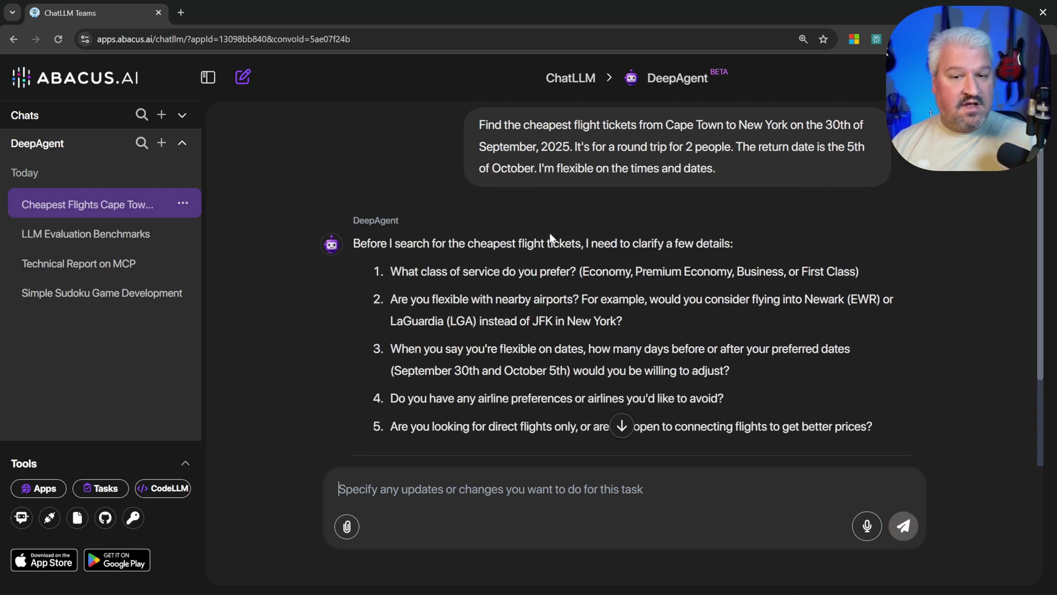
Send flight preferences: Economy, flexible airports, 2-day range, no airline preference.
scroll(549, 232, down, 1)
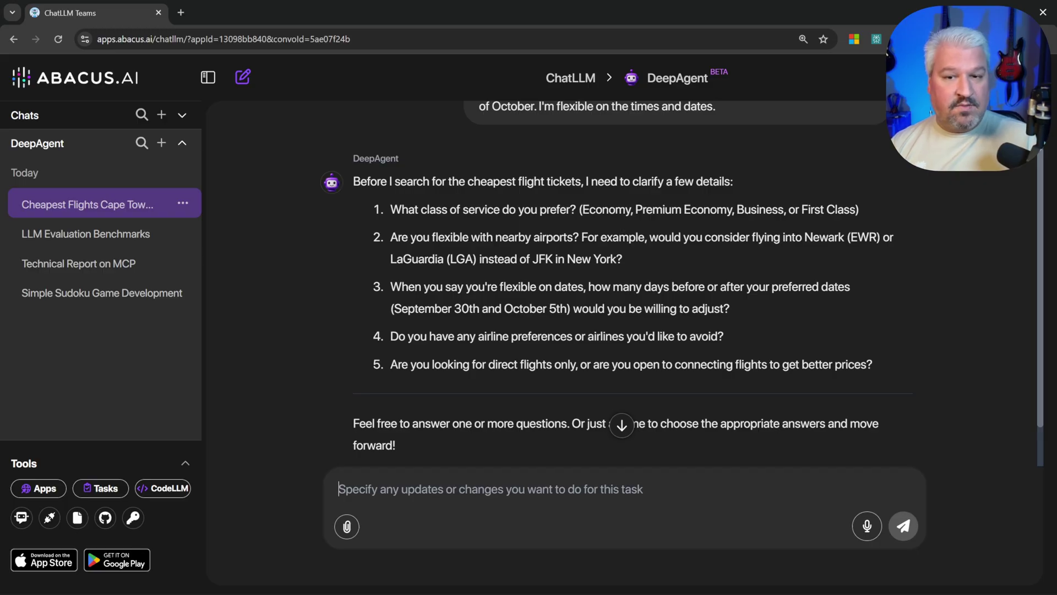
text(Economy, I'm flexible with the airports. 2 days difference. No airline preferences. Direct flights are preferred, but not required.)
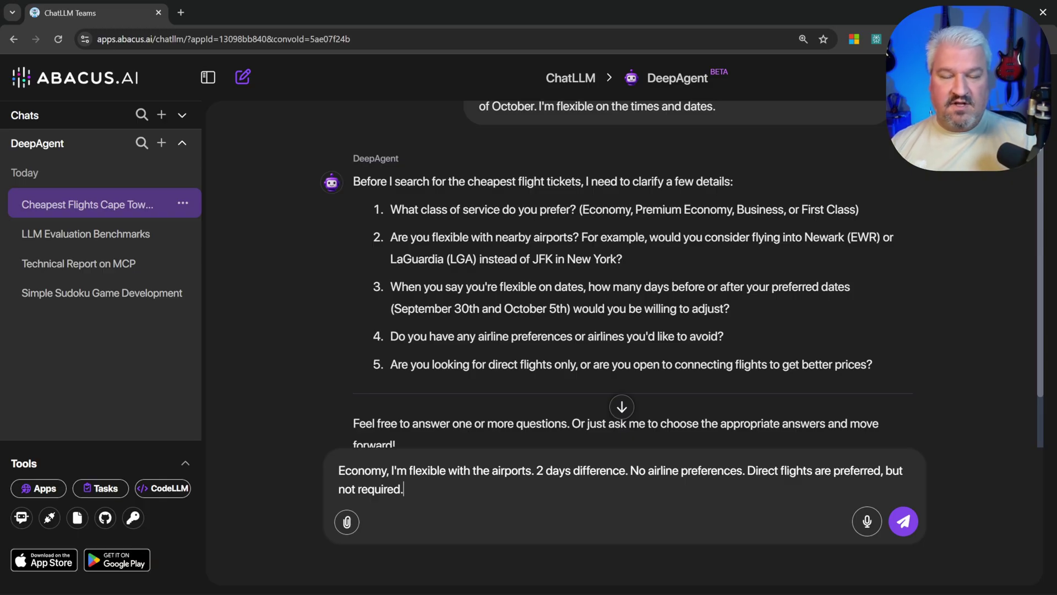
click(903, 521)
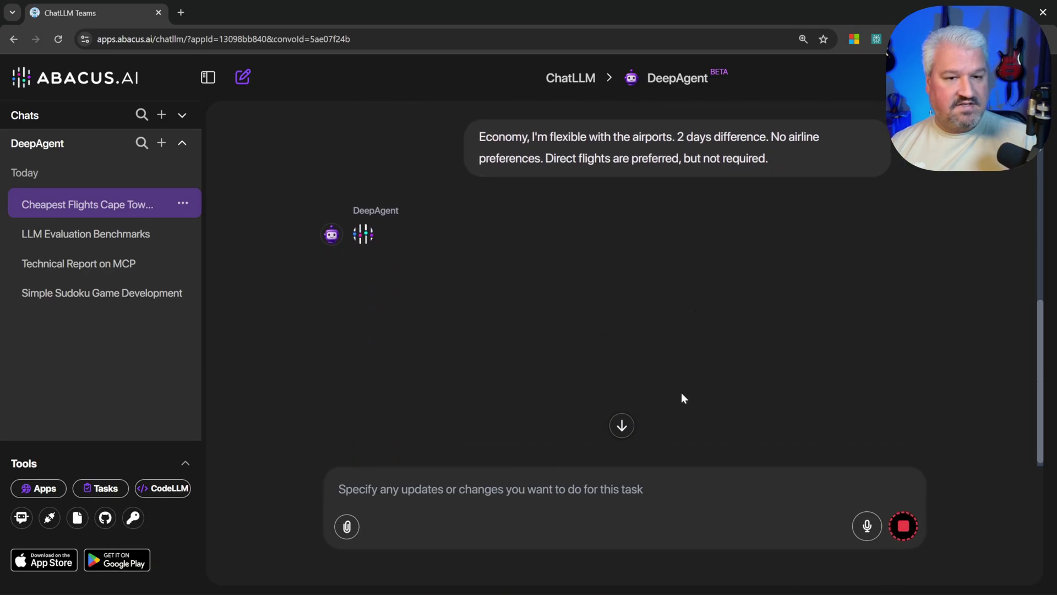